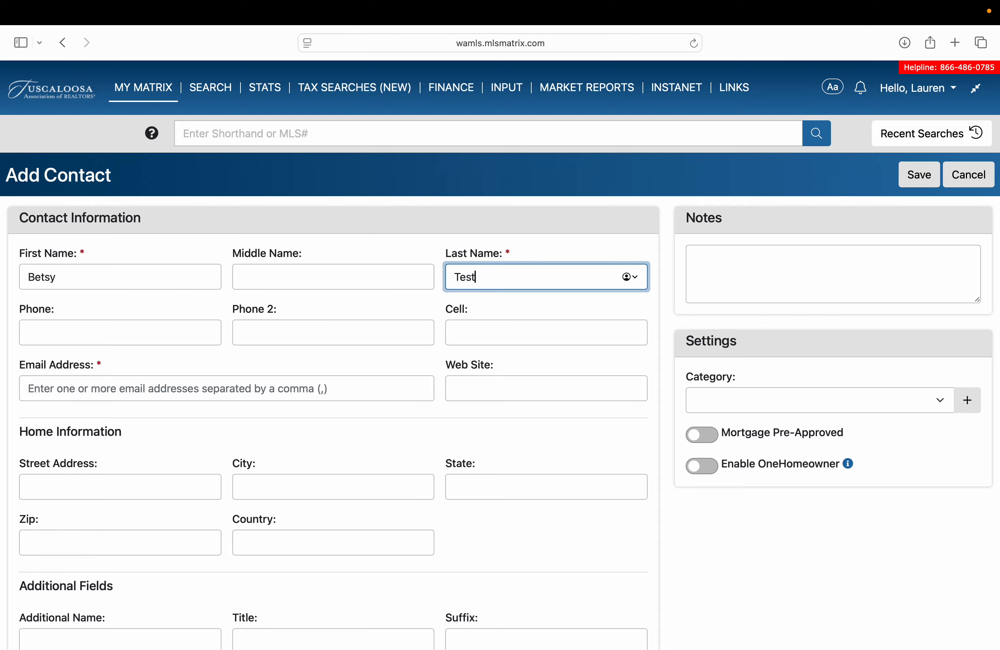
Enter the contact's e-mail address, correct its typo, and save the new contact.
click(56, 389)
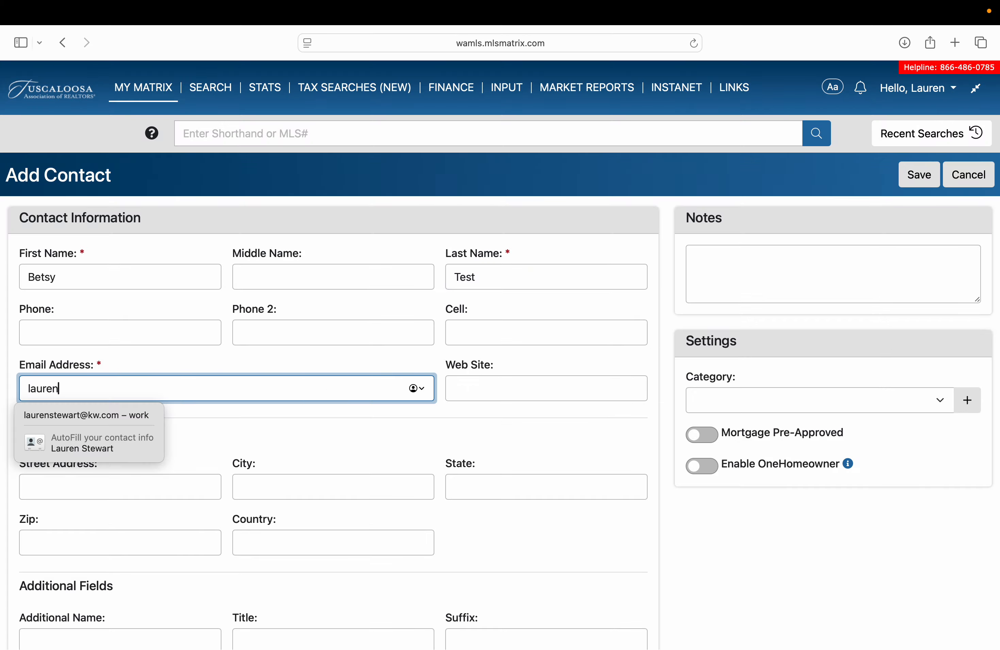
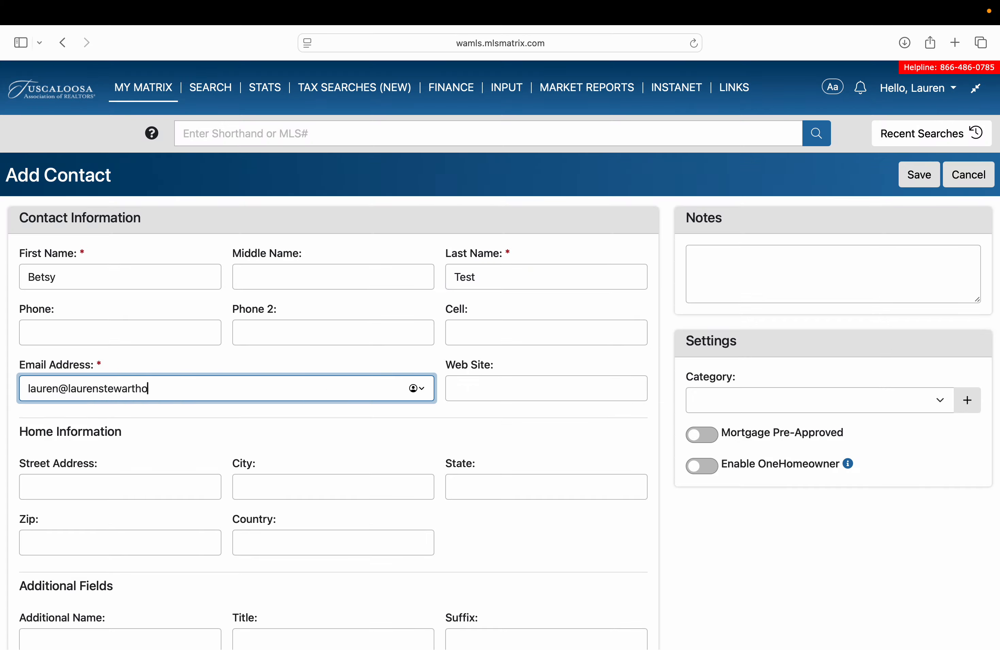
click(922, 191)
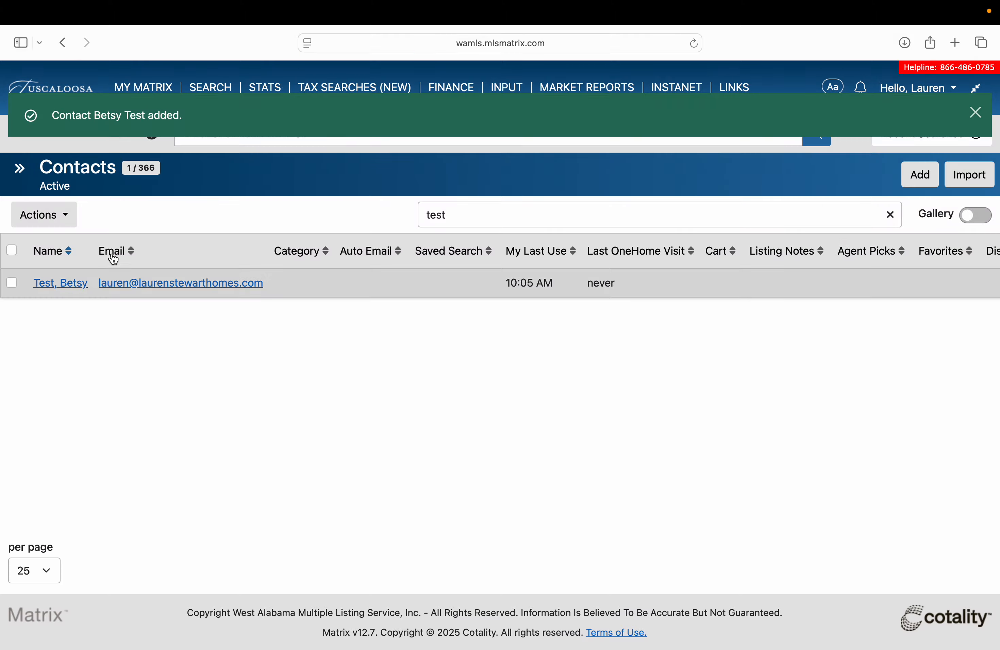
Return to the home dashboard and open the Residential Quick search form.
click(50, 91)
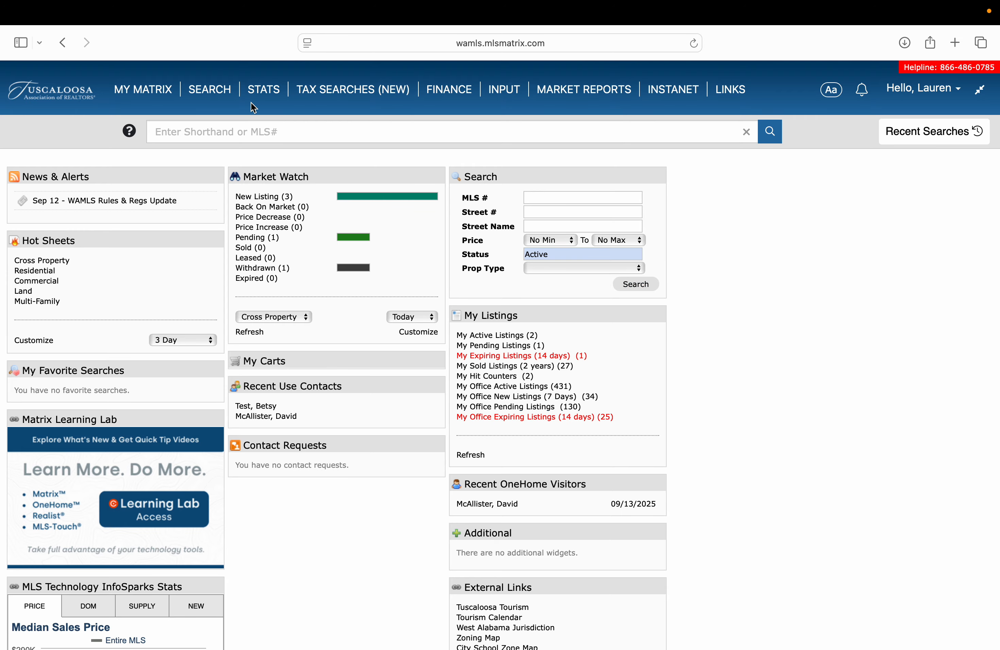
mouse_move(209, 91)
mouse_move(227, 139)
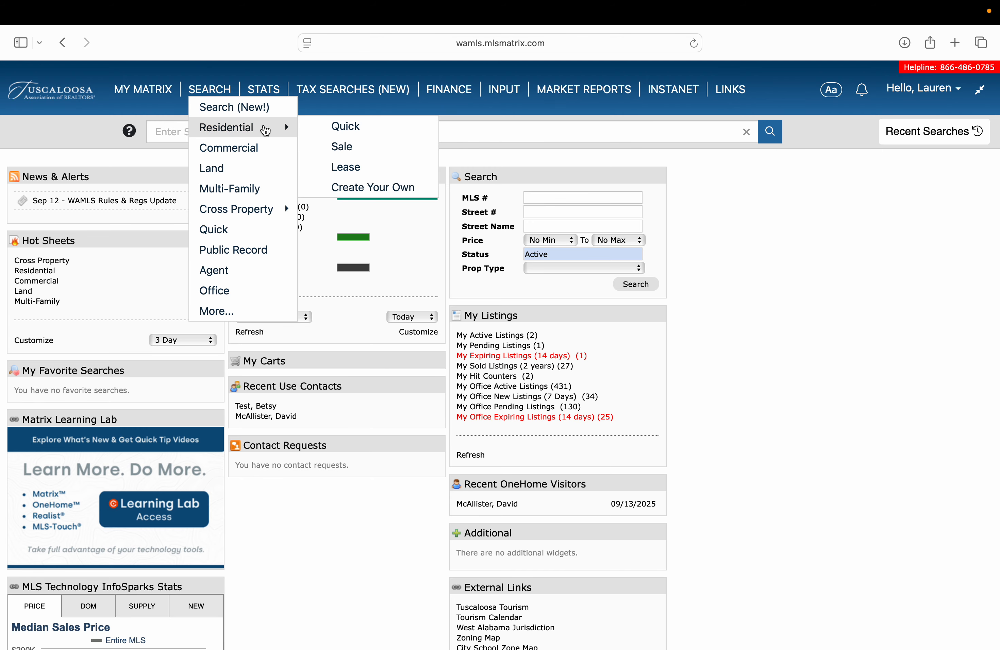
click(346, 126)
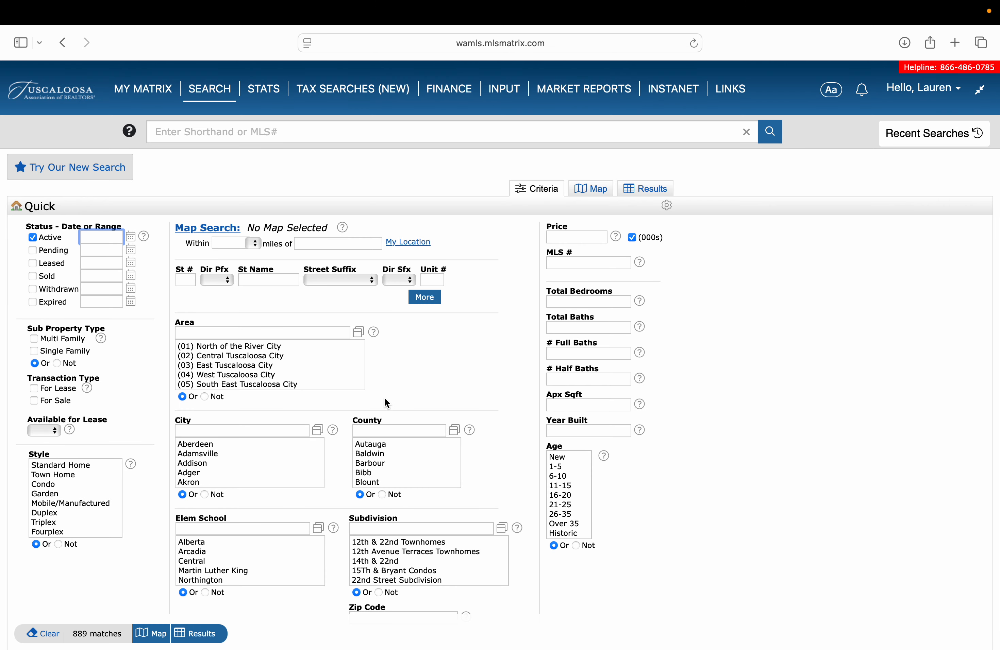
Set search criteria Price 300-, Total Bedrooms 3+ and Full Baths 2+.
scroll(518, 492, down, 5)
scroll(518, 493, up, 3)
scroll(518, 493, up, 3)
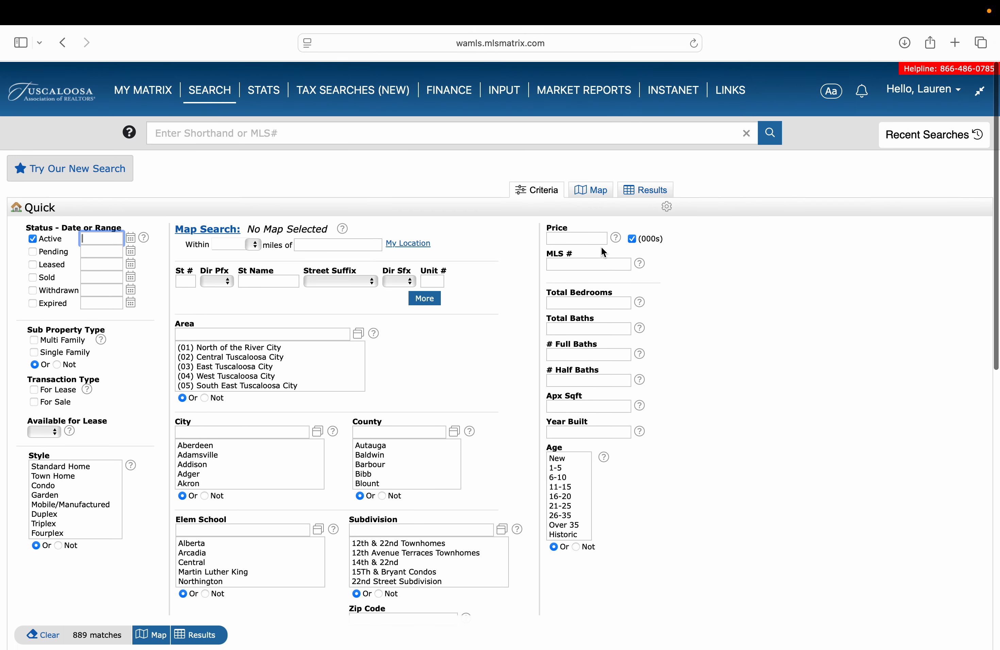
click(595, 237)
text(300-)
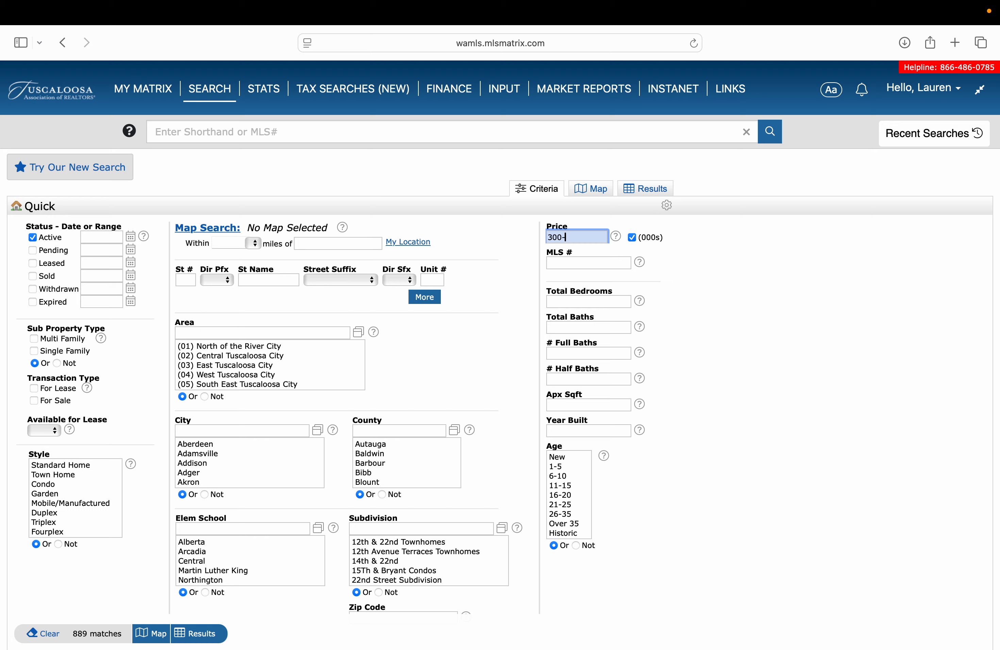
click(598, 301)
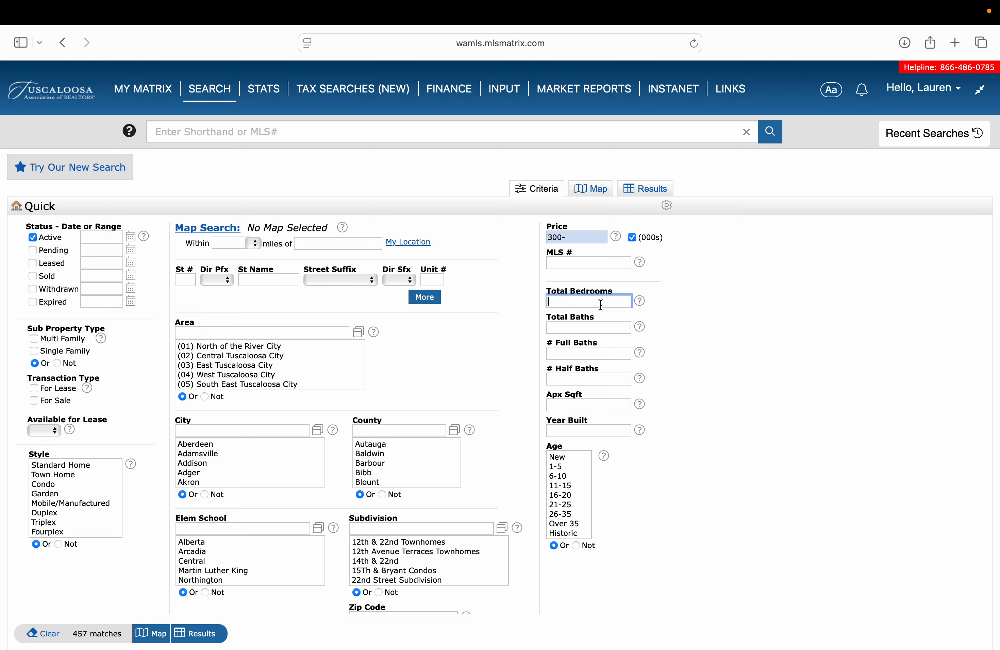
text(3+)
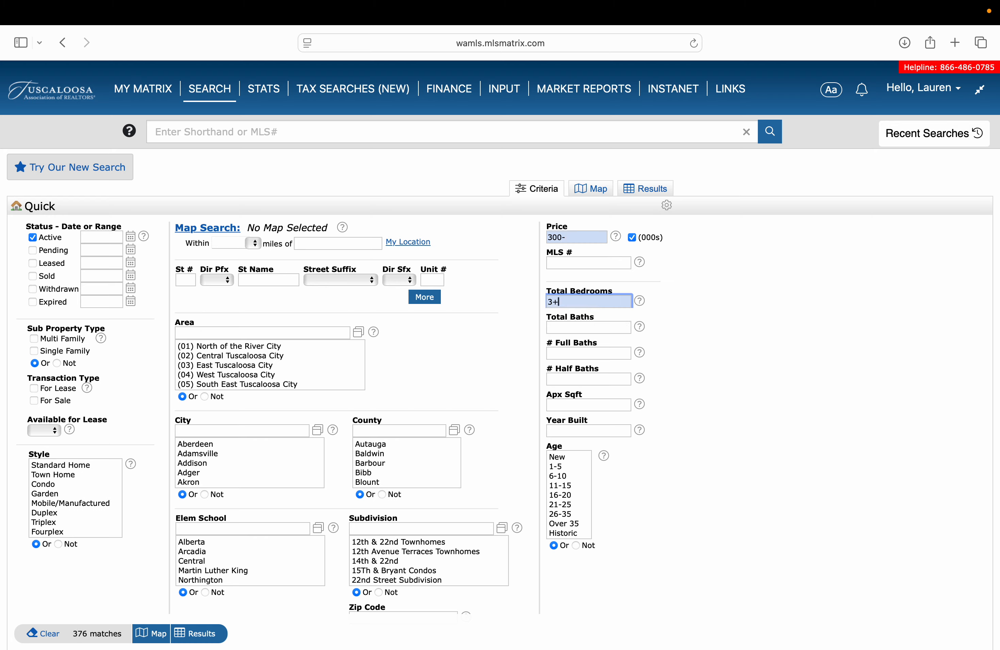
key(Tab)
key(Tab)
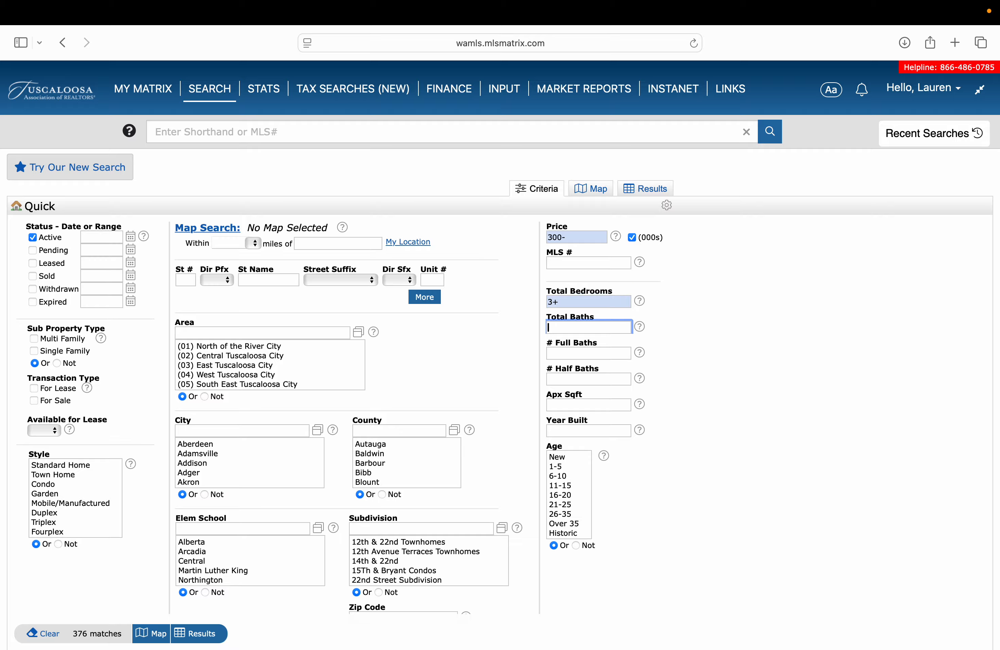
text(2+)
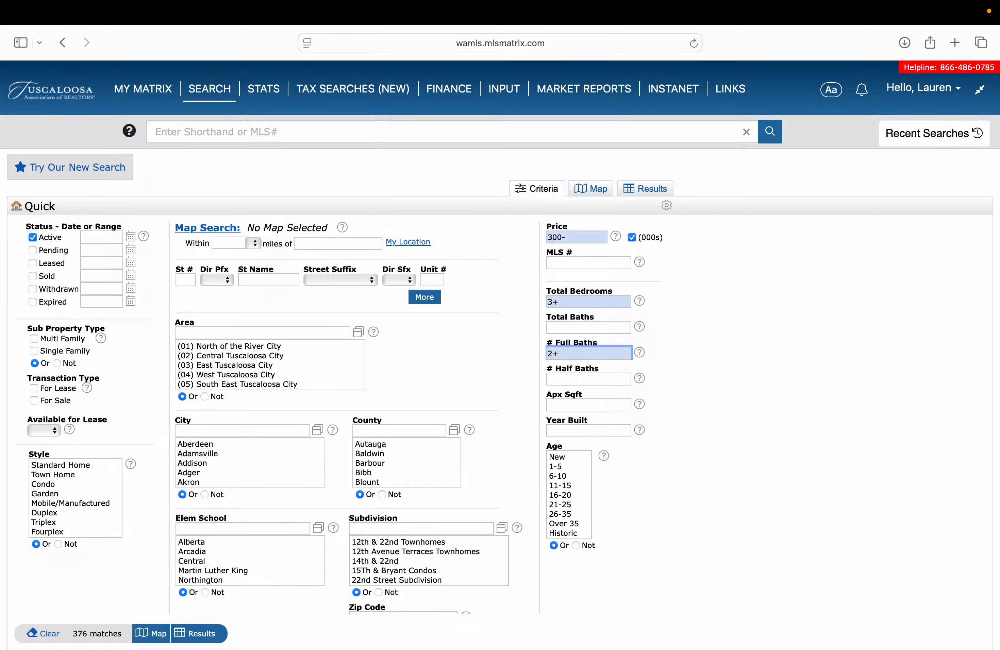
Select Age New and 1-5, choose city Northport, and show the results.
click(569, 466)
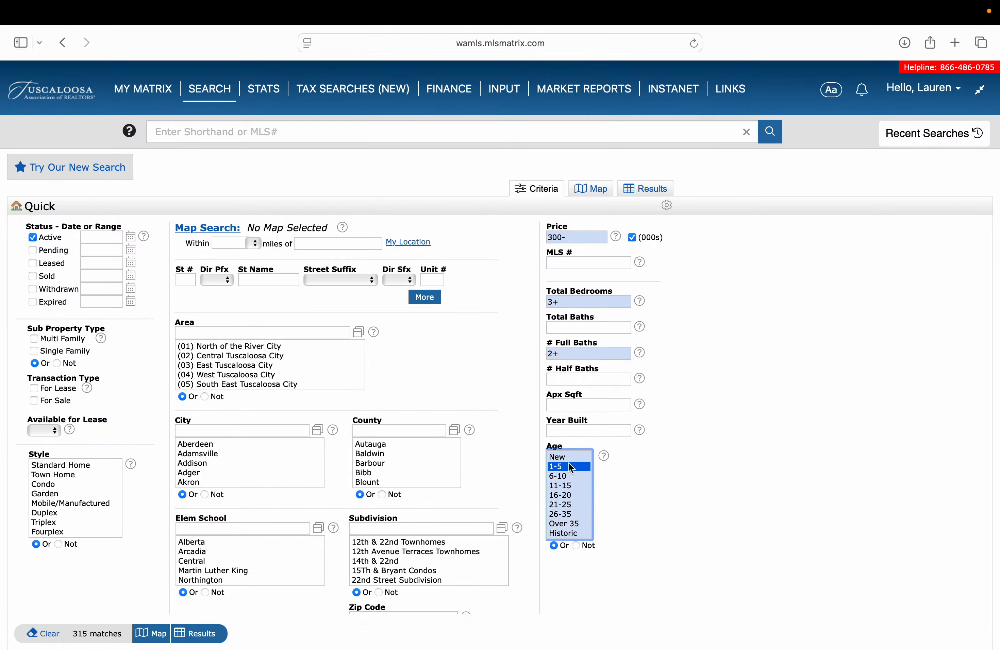
super+click(567, 458)
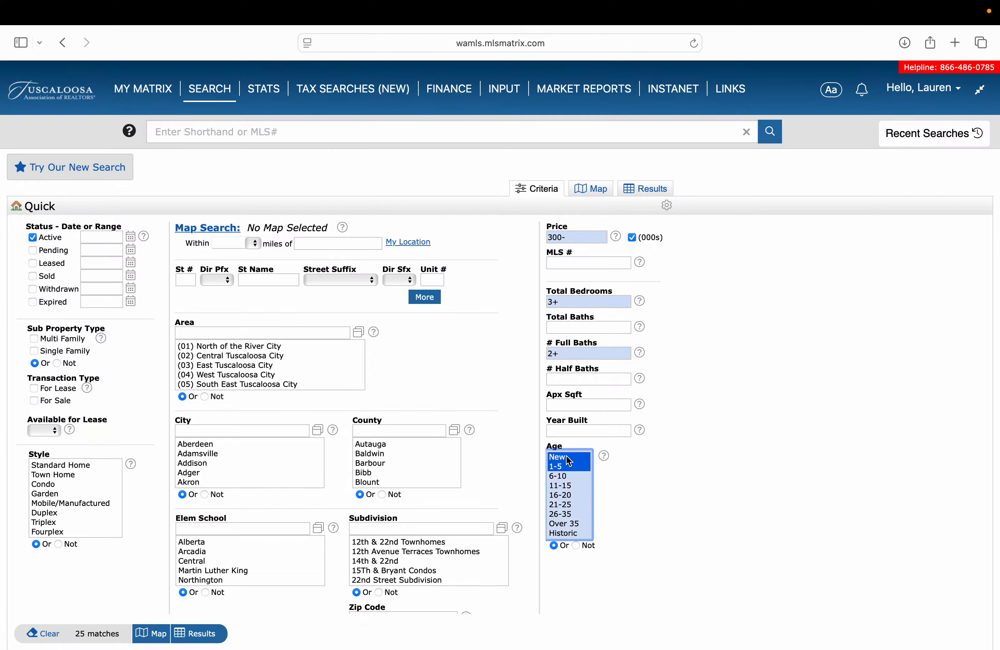
click(249, 434)
text(northport)
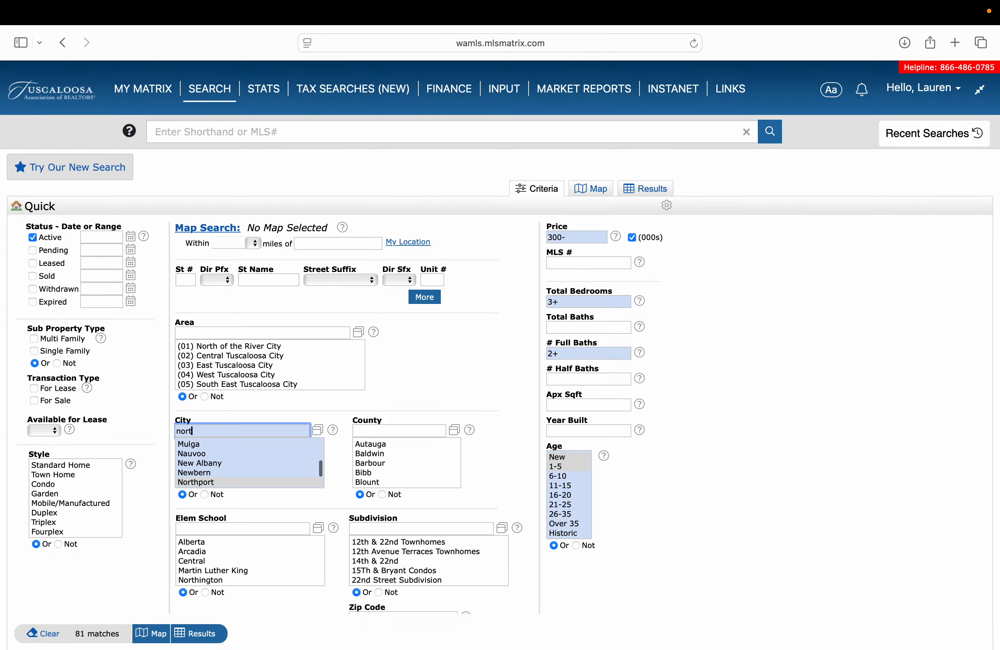
click(250, 482)
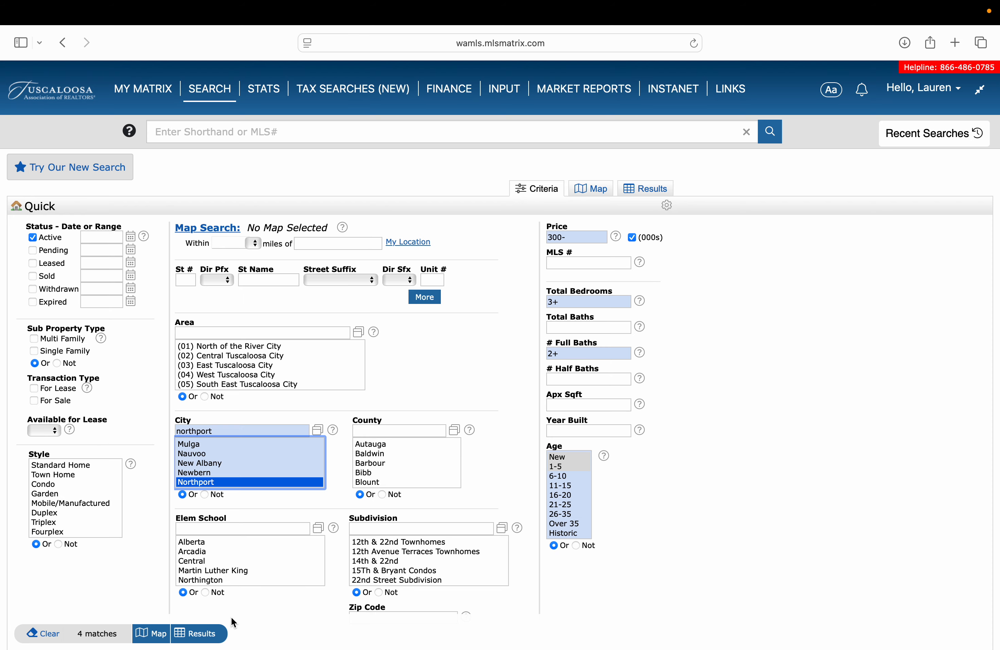
click(196, 633)
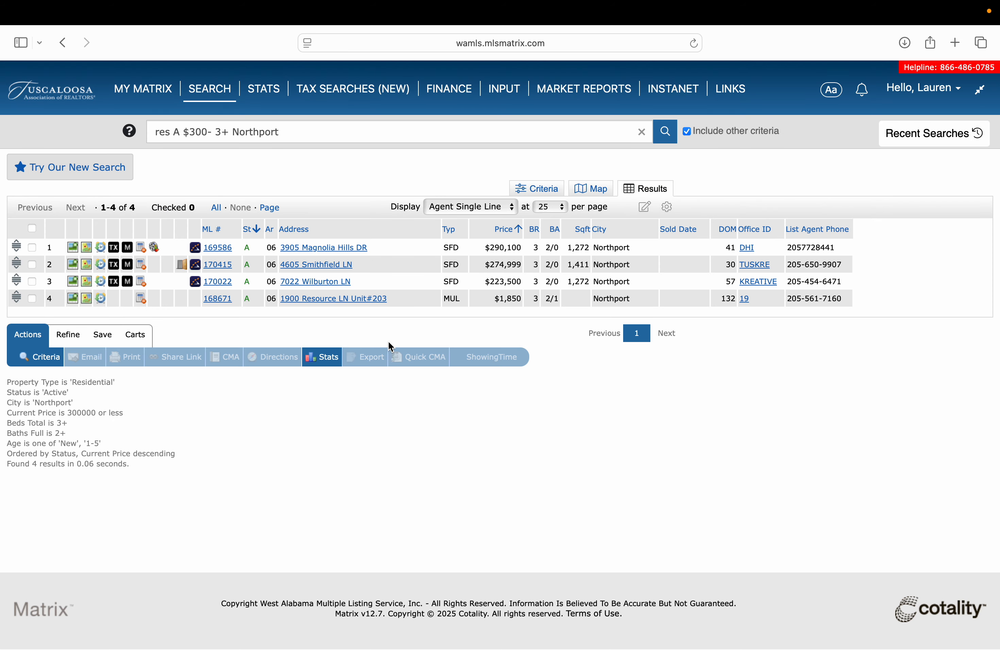
Check the first three Northport listings in the results.
click(31, 281)
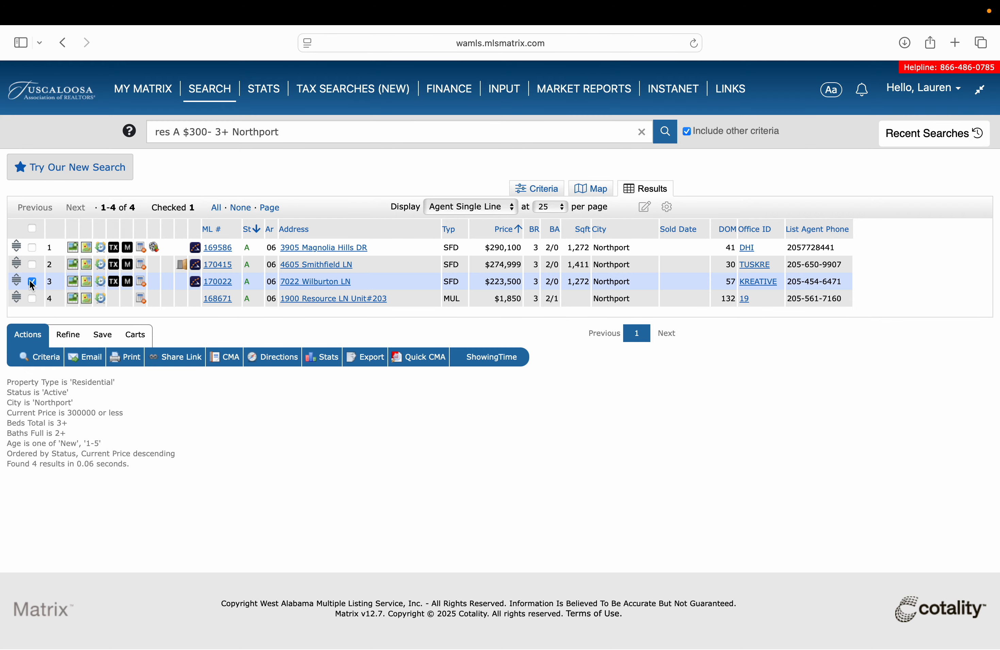
click(32, 266)
click(32, 249)
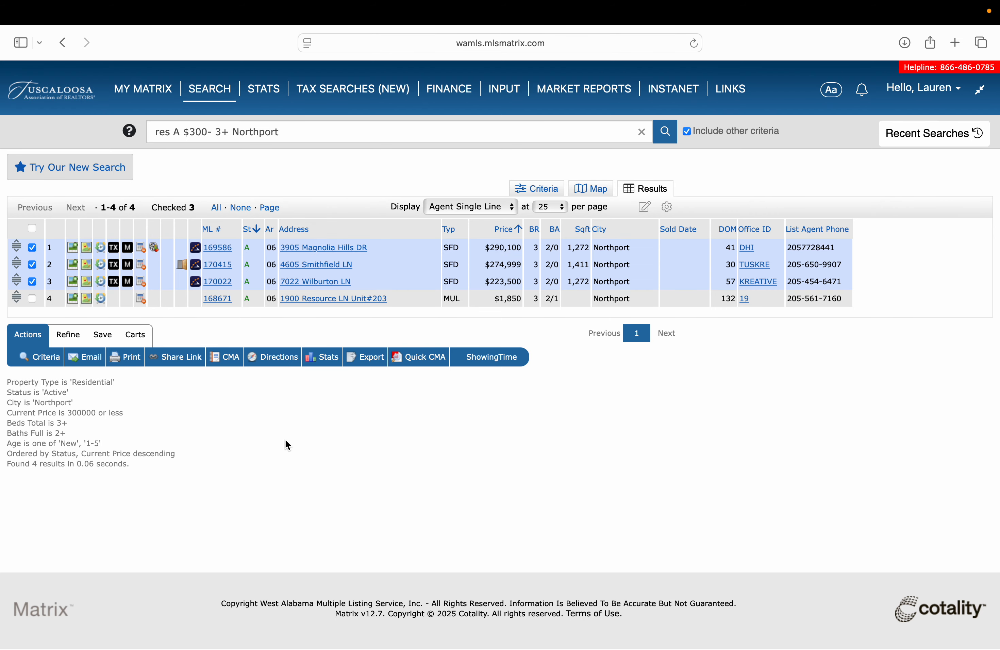
Save the checked listings to a new cart named for the client and linked to their contact.
click(135, 334)
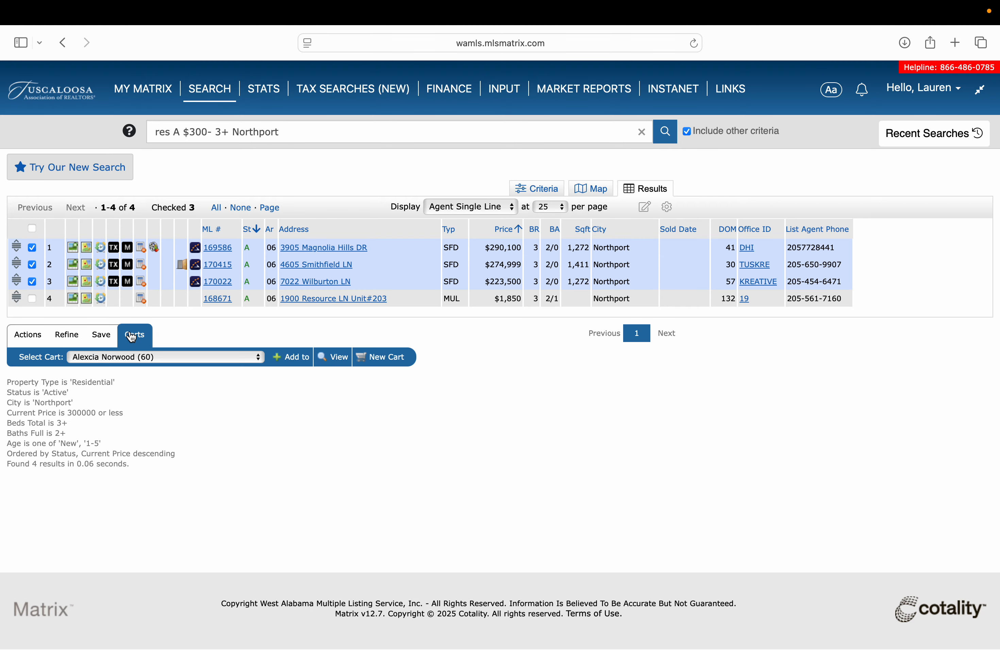
click(391, 360)
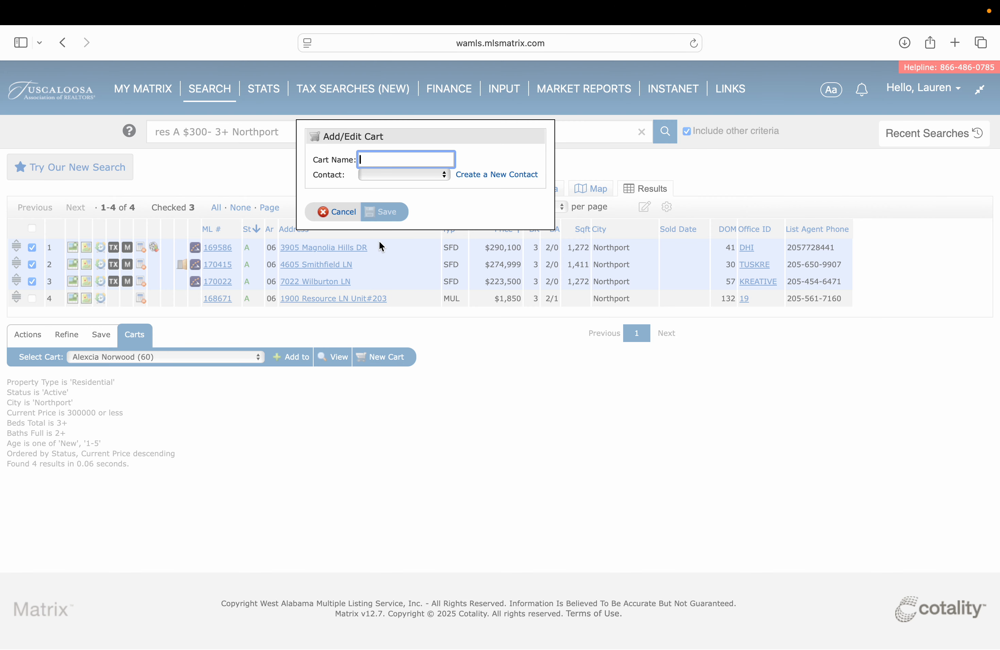
text(Betsy)
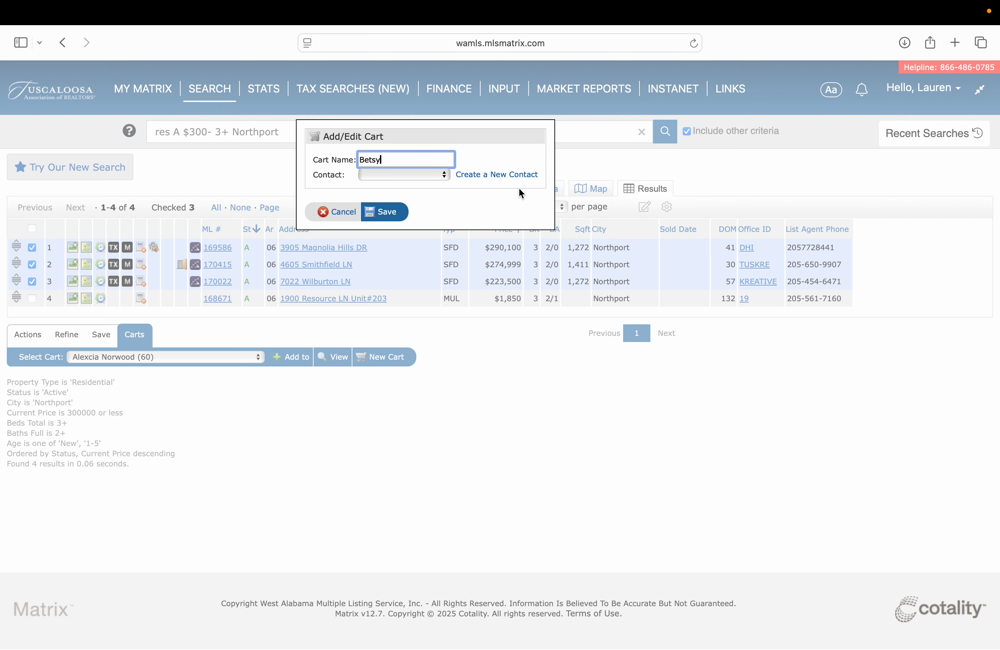
click(439, 175)
click(421, 229)
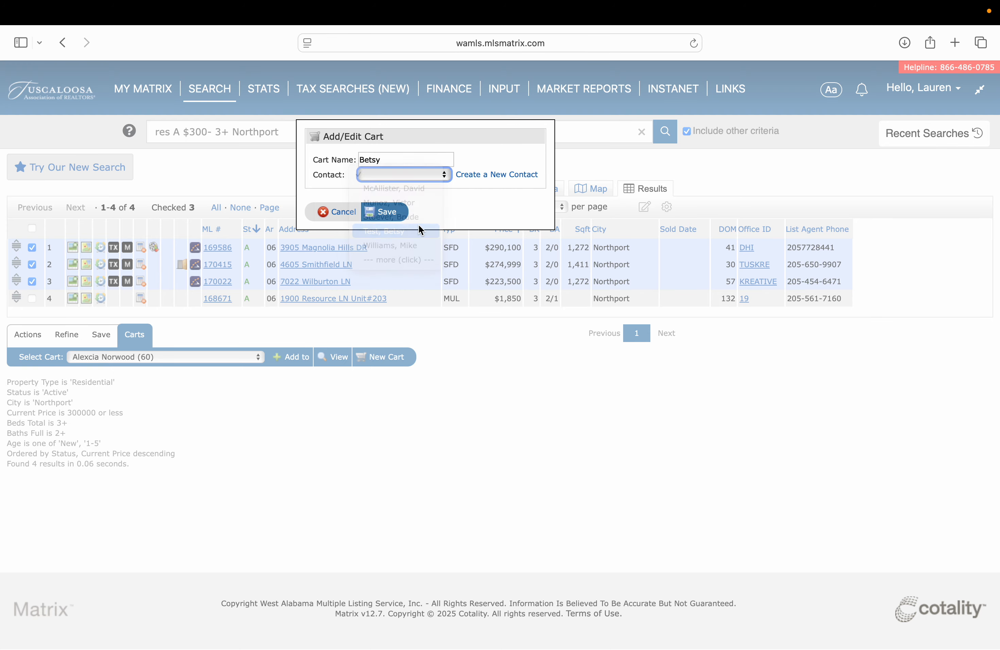
click(395, 214)
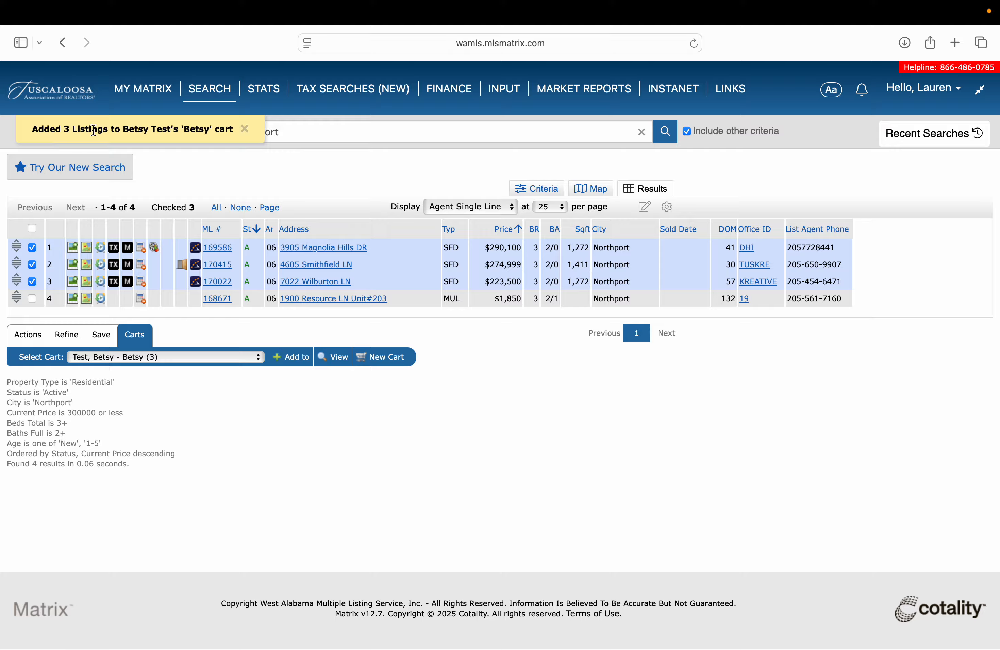
Open the client's cart from My Carts and select all three listings.
click(53, 99)
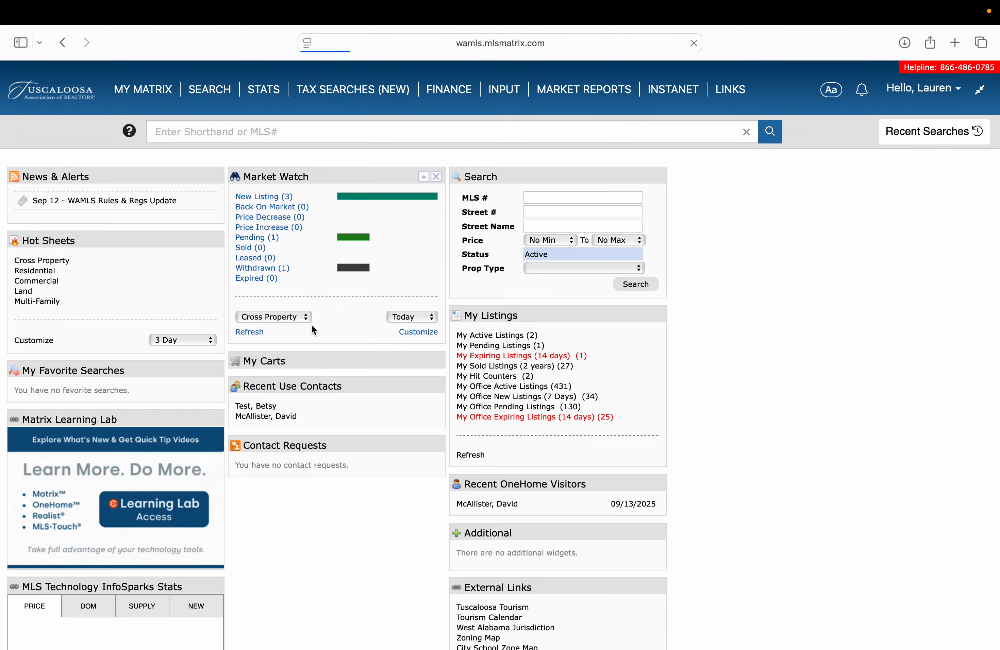
click(423, 362)
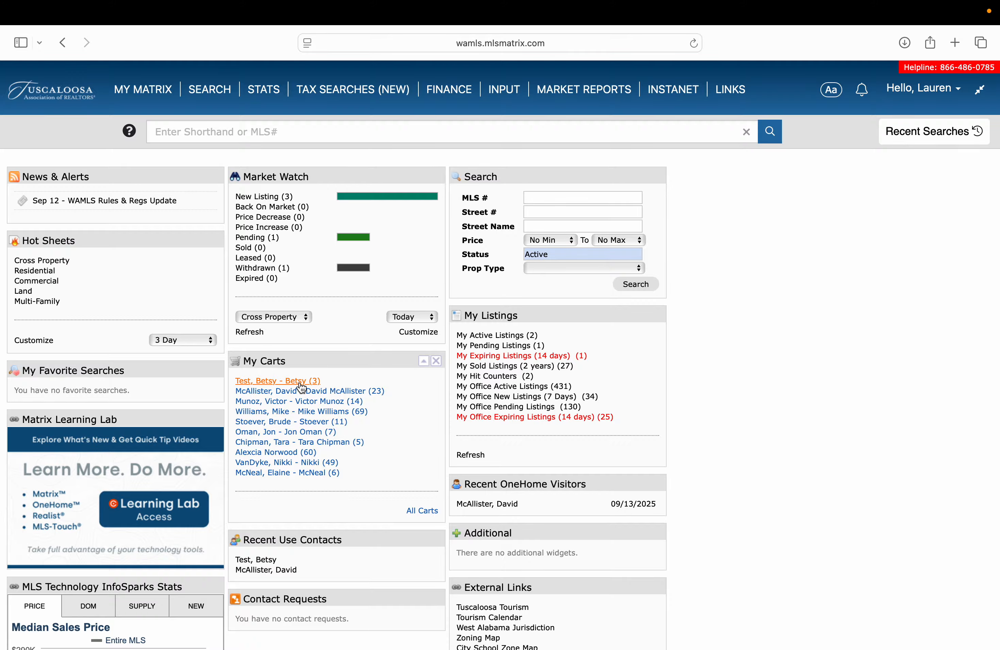
click(301, 386)
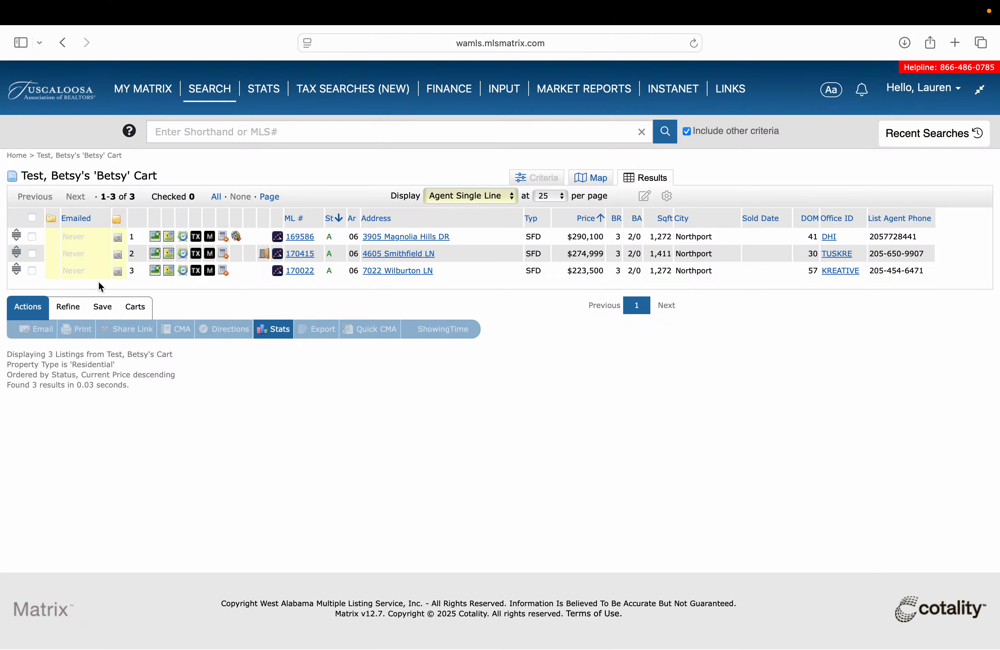
click(33, 219)
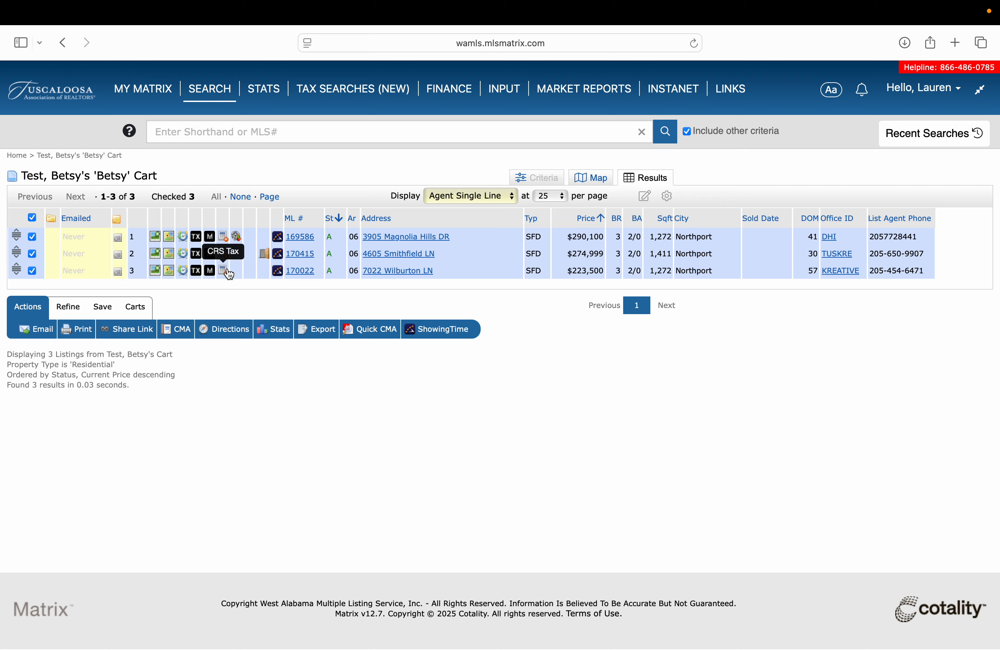
Send the selected cart listings to ShowingTime for scheduling.
click(460, 202)
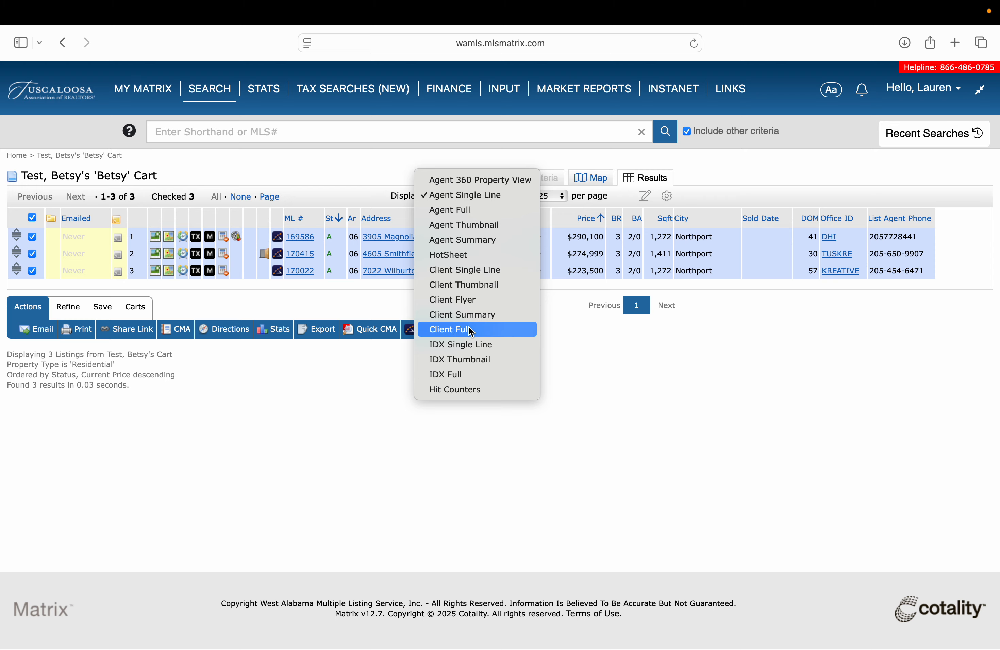
click(252, 306)
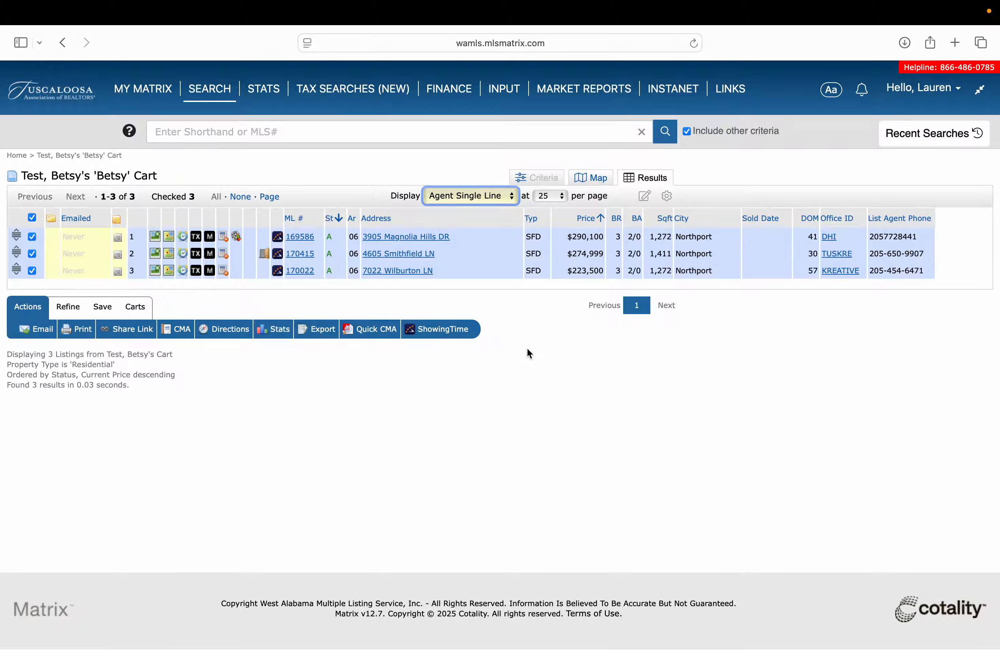
click(445, 334)
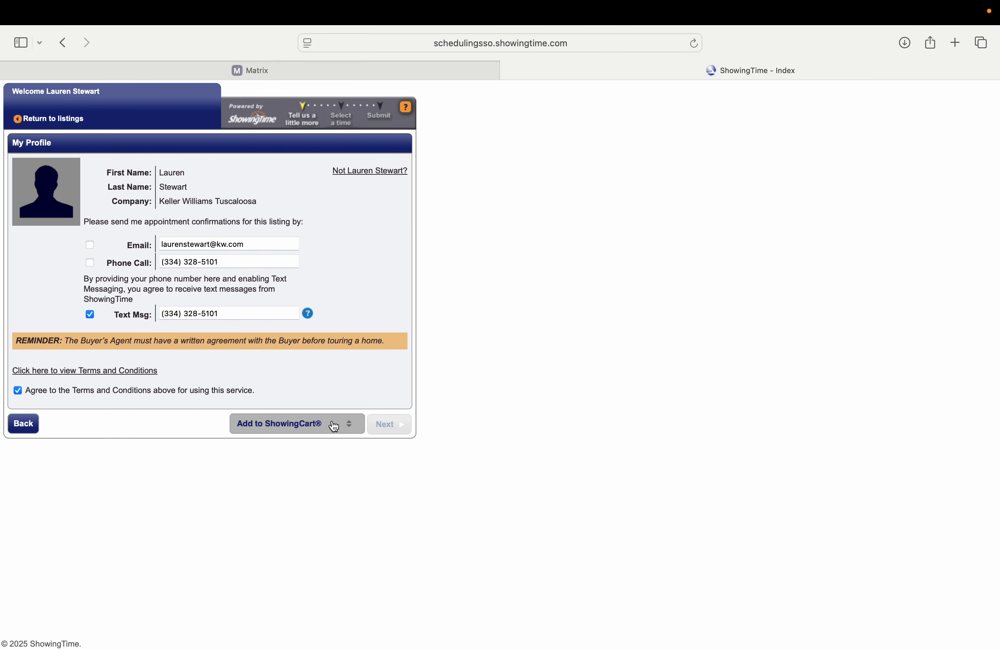
Choose 'Create a New ShowingCart®' in the Add to ShowingCart® dropdown.
click(333, 424)
click(332, 337)
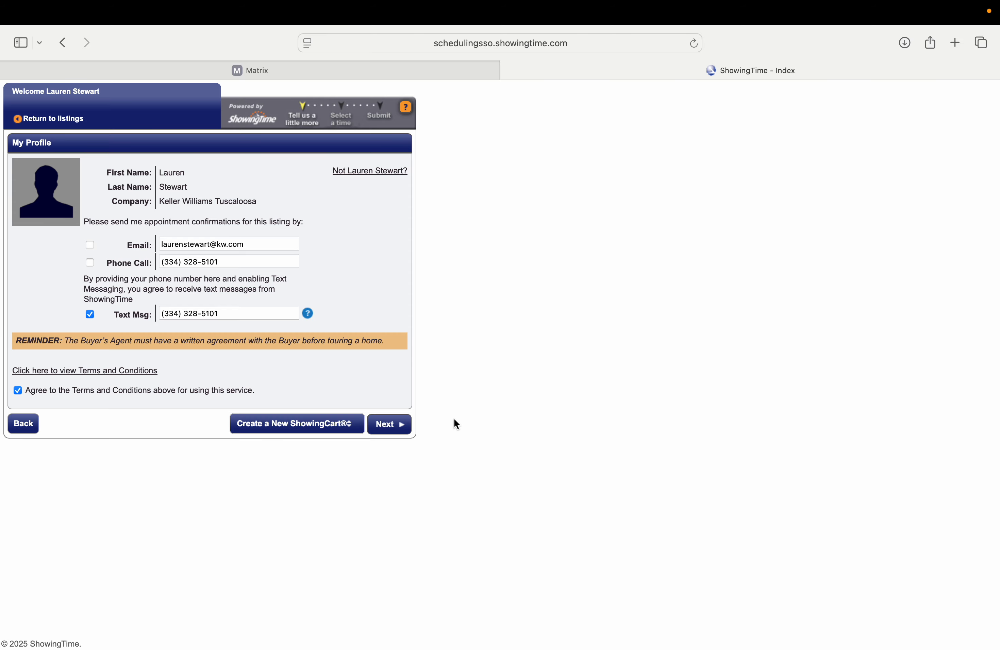
Create the 9/22/2025 tour with the client's first name as its description.
click(394, 421)
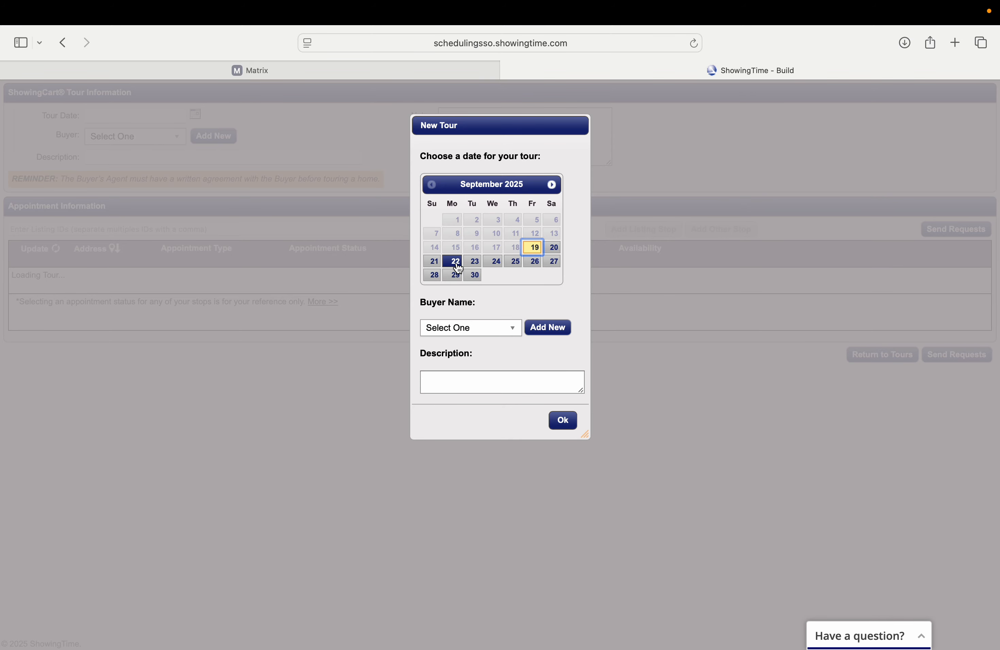
click(539, 382)
text(Be)
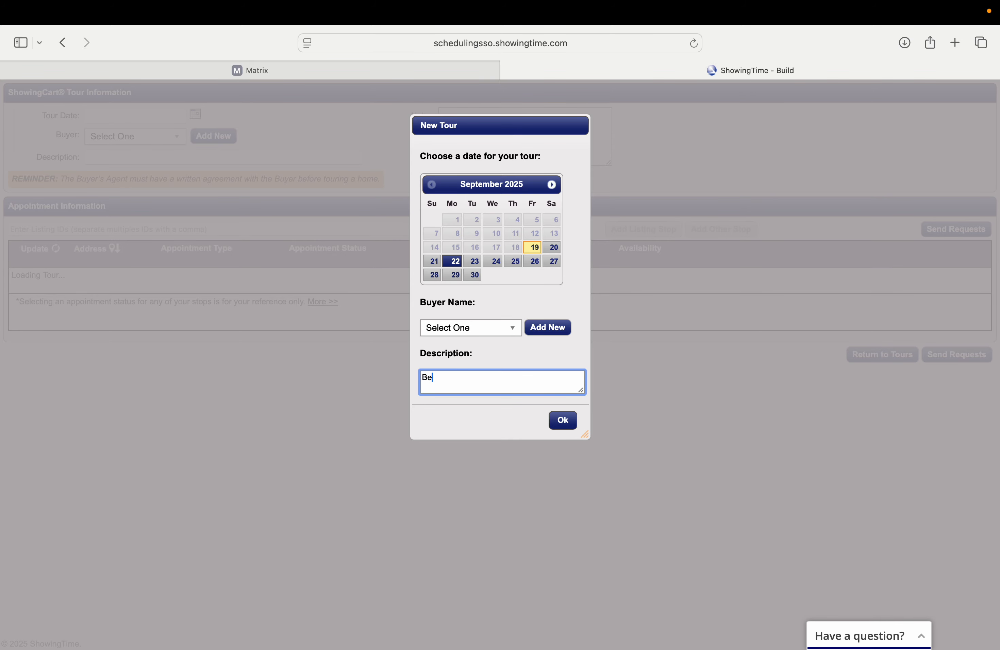
text(tsy)
click(564, 420)
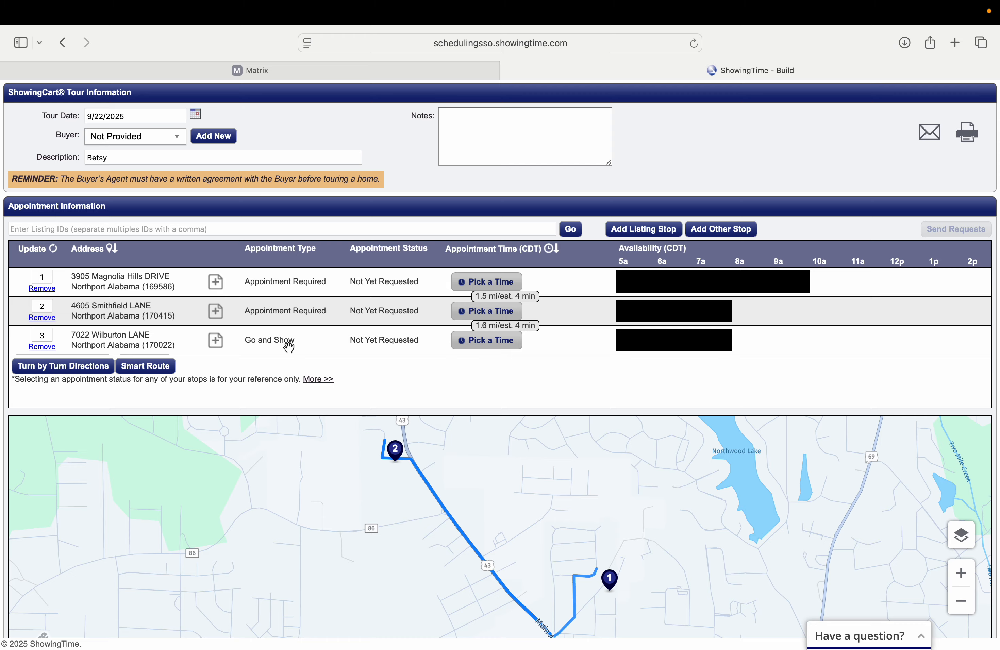
Optimize the stop order and schedule the first stop for 10:15–10:30 AM.
click(164, 372)
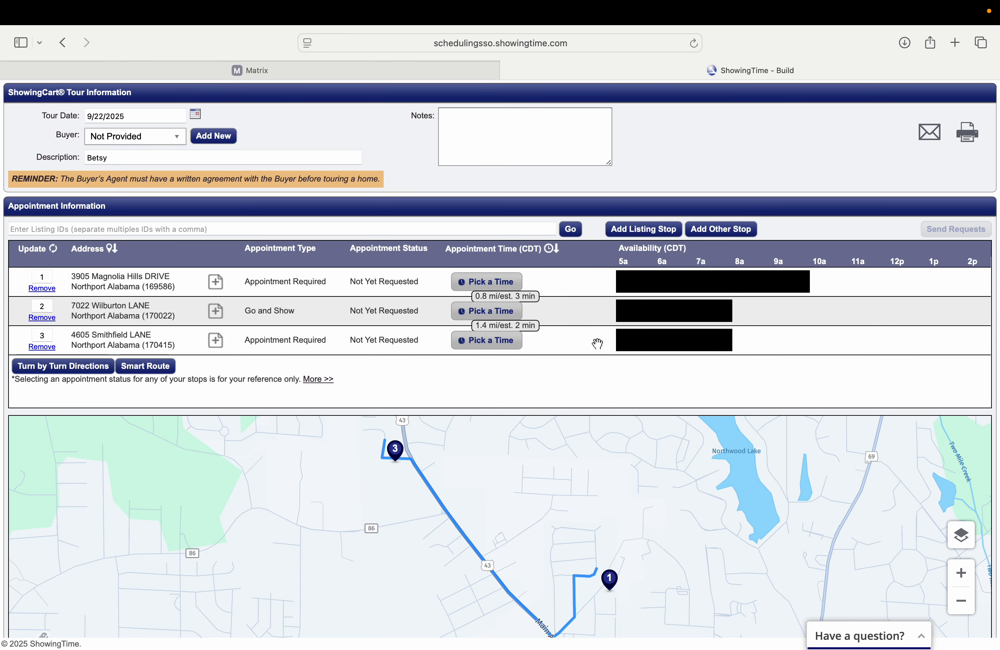
click(507, 292)
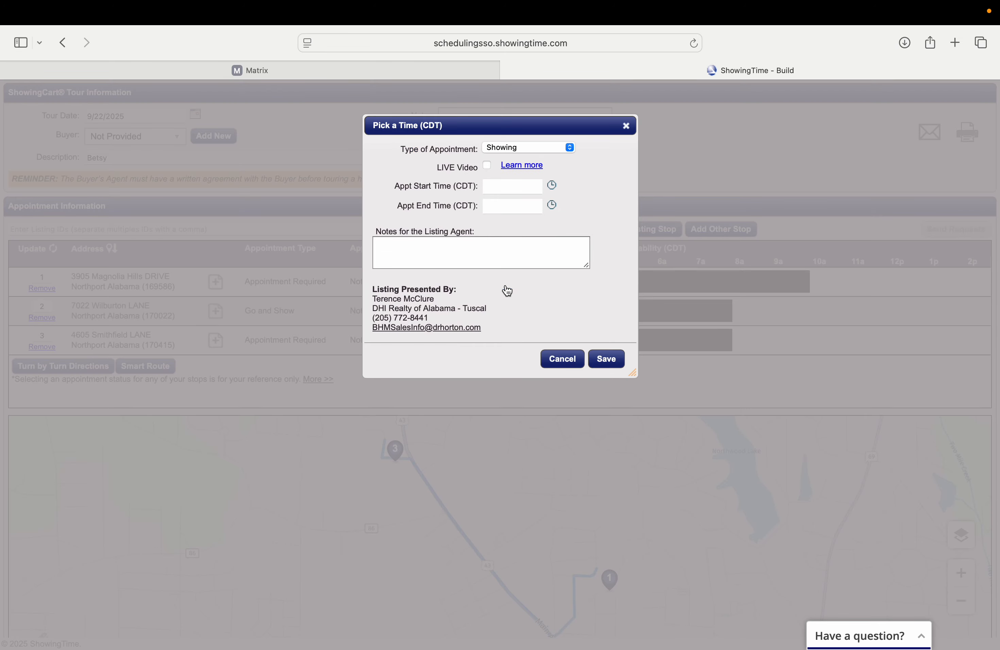
click(523, 187)
click(542, 295)
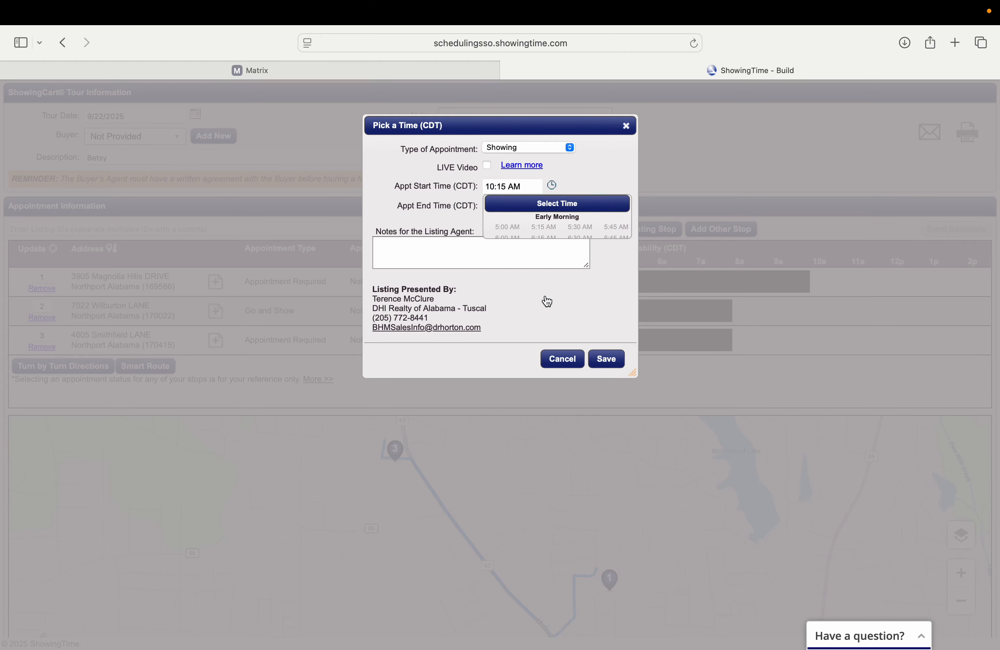
click(526, 205)
click(580, 320)
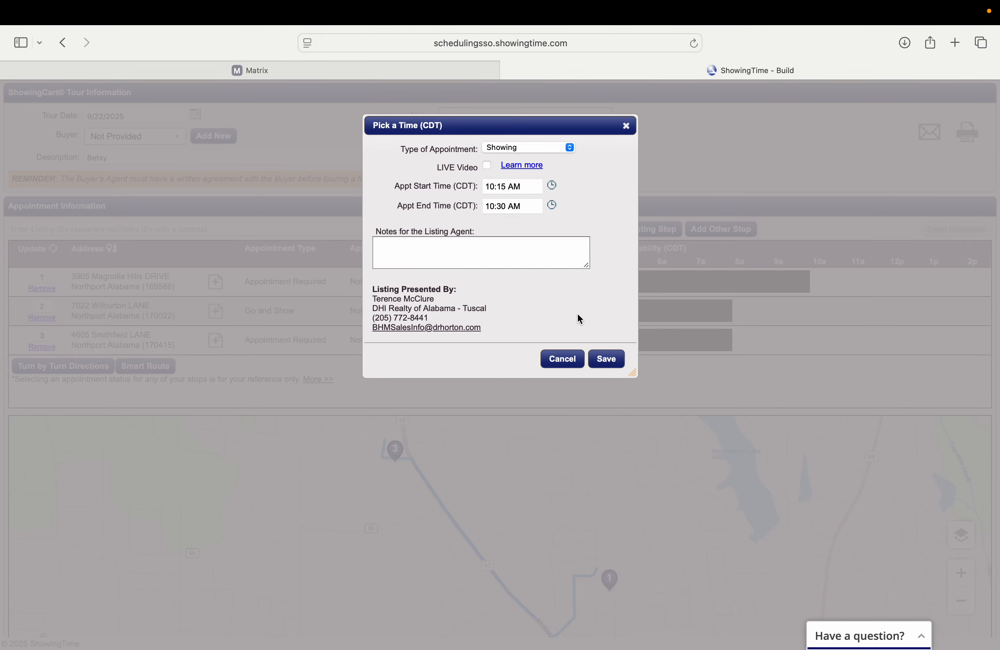
click(602, 356)
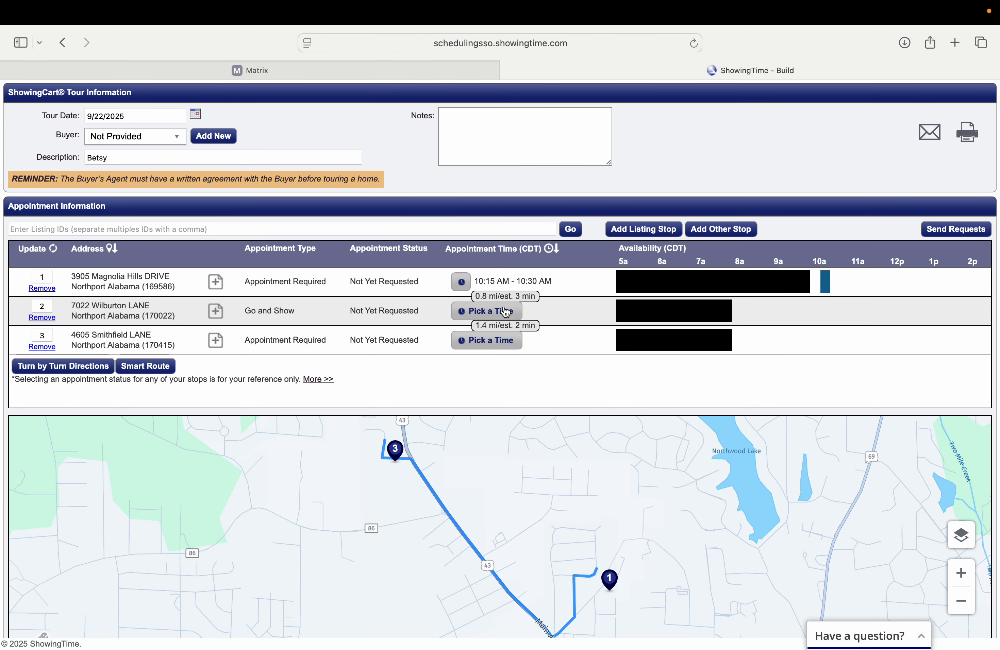
Schedule the second stop at 10:30 AM and the third at 11:00 AM.
click(493, 313)
click(505, 189)
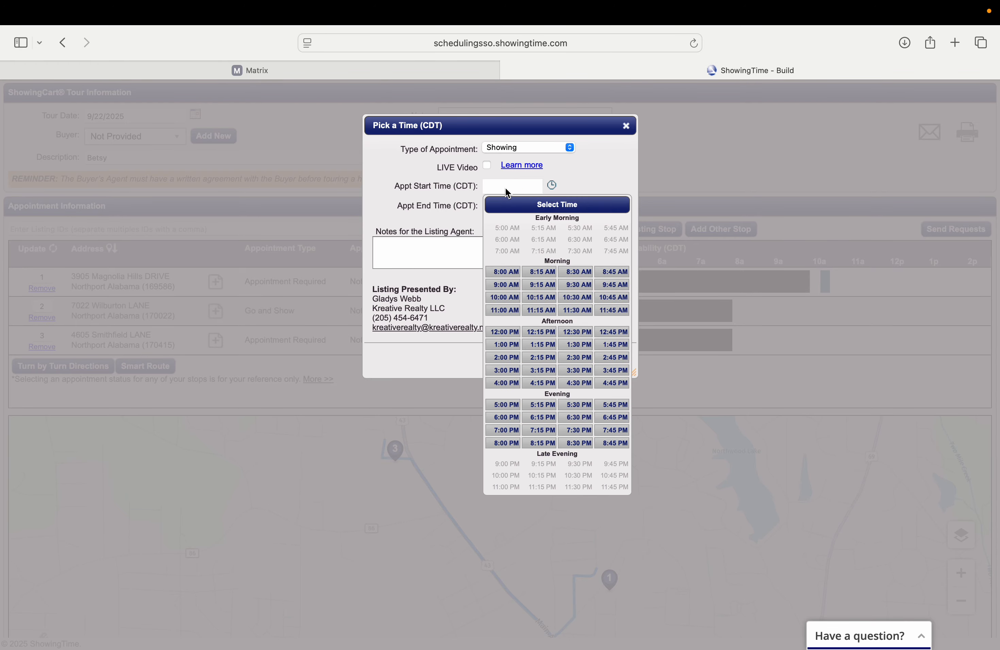
click(576, 297)
click(607, 364)
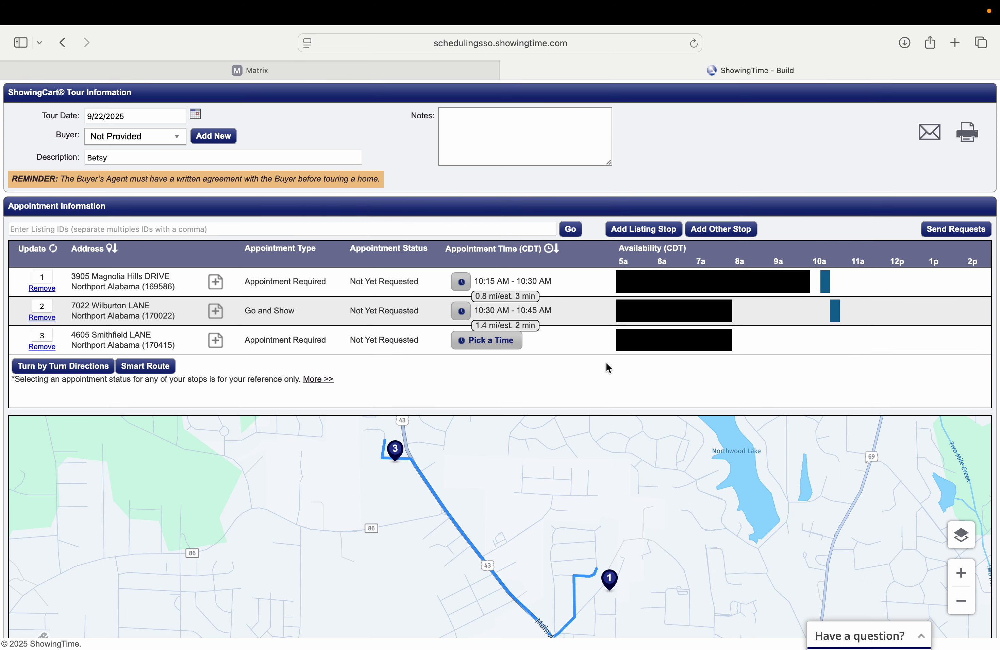
click(490, 345)
click(518, 185)
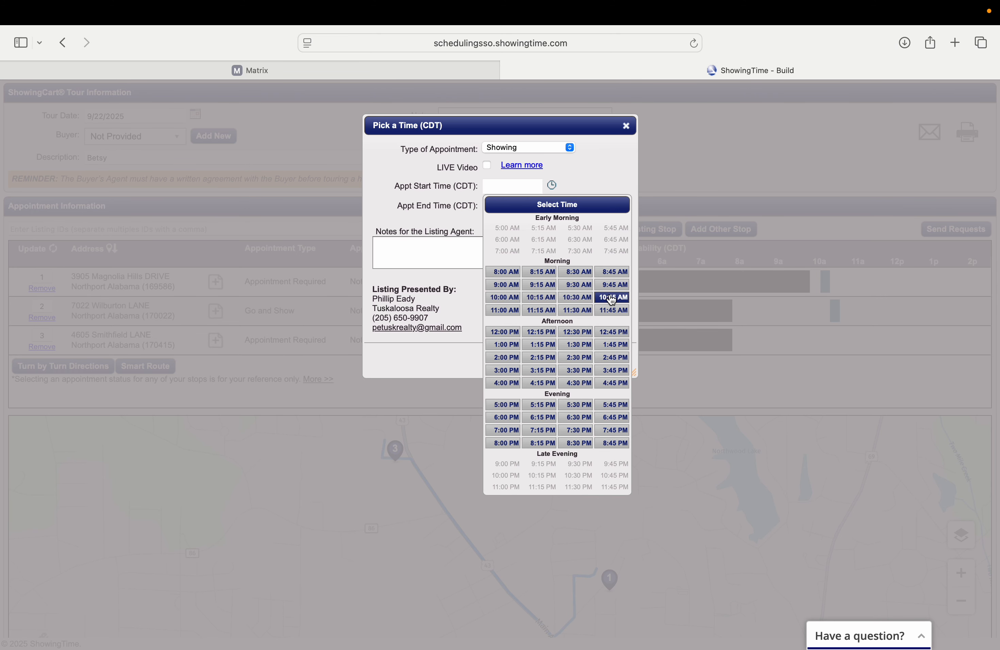
click(504, 310)
click(600, 360)
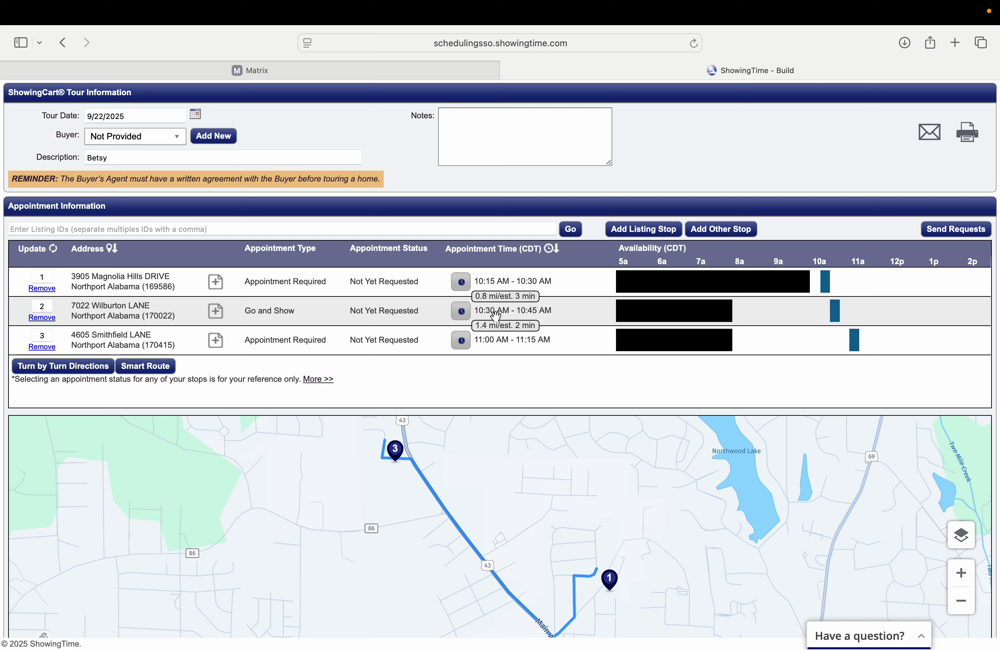
Open the printable tour details and switch to the buyer's version.
click(966, 135)
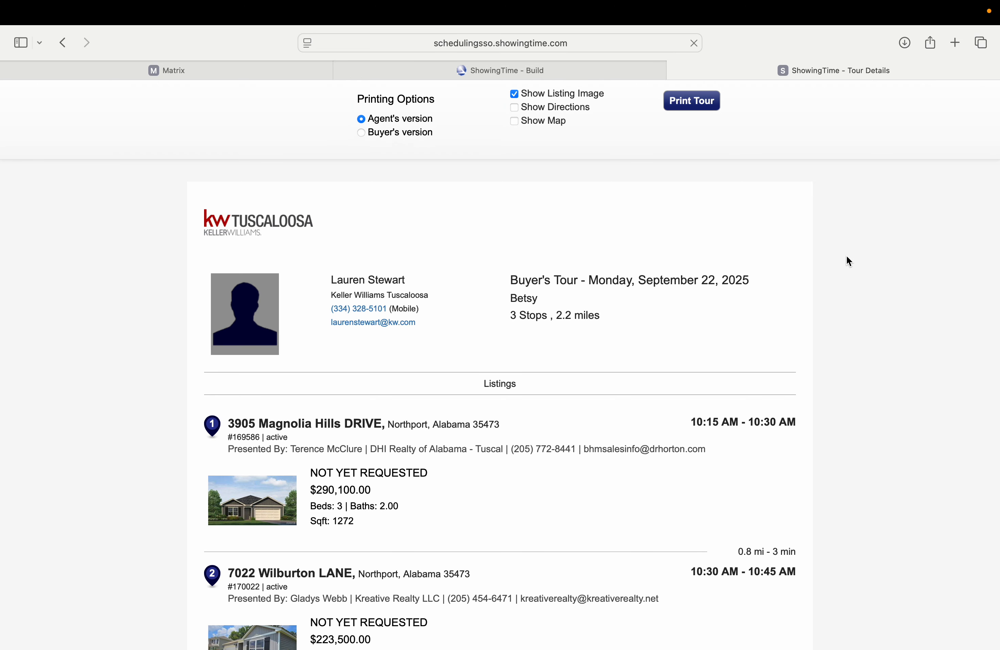
scroll(776, 351, down, 2)
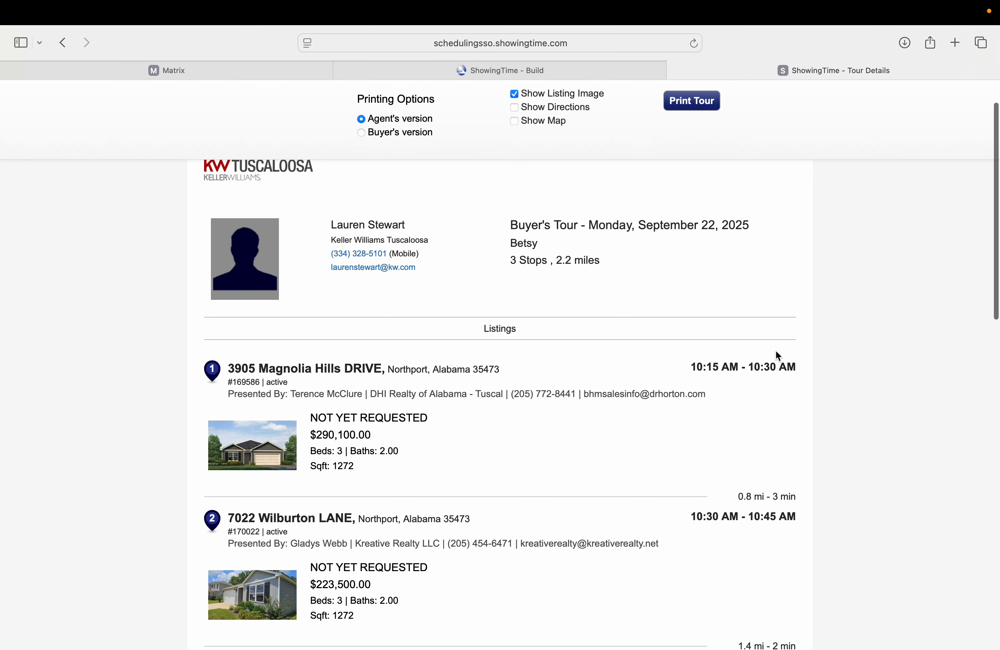
click(361, 133)
scroll(823, 369, down, 1)
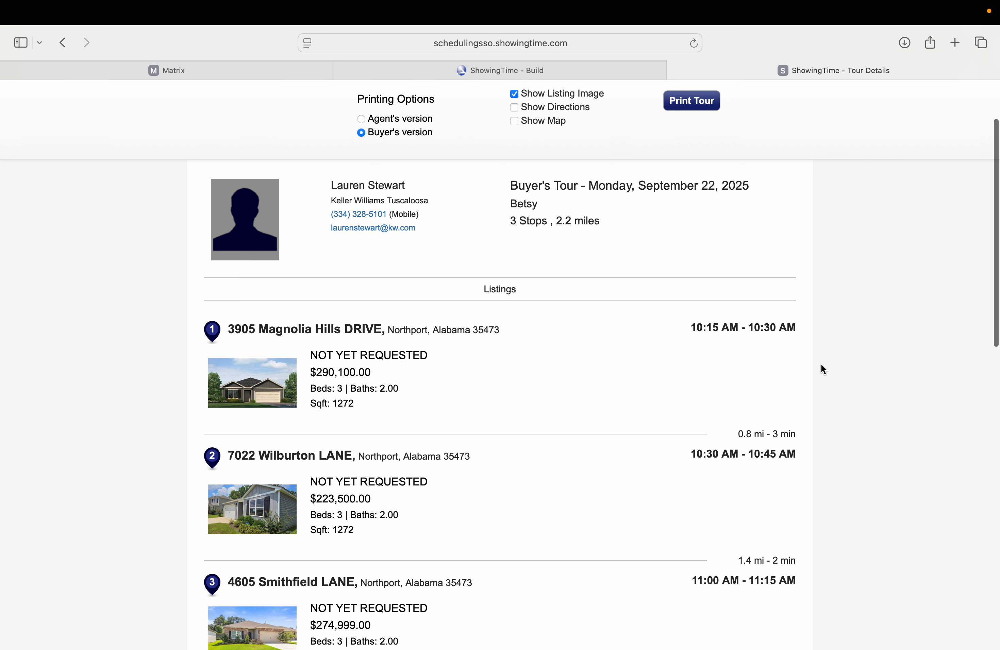
scroll(824, 370, down, 4)
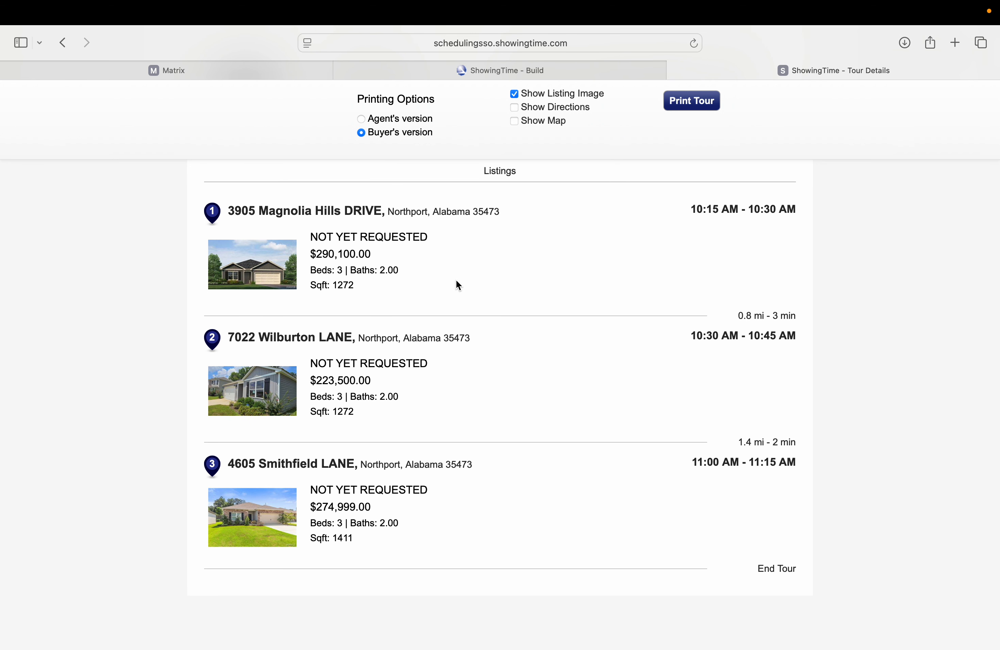
scroll(838, 350, down, 1)
scroll(838, 354, up, 2)
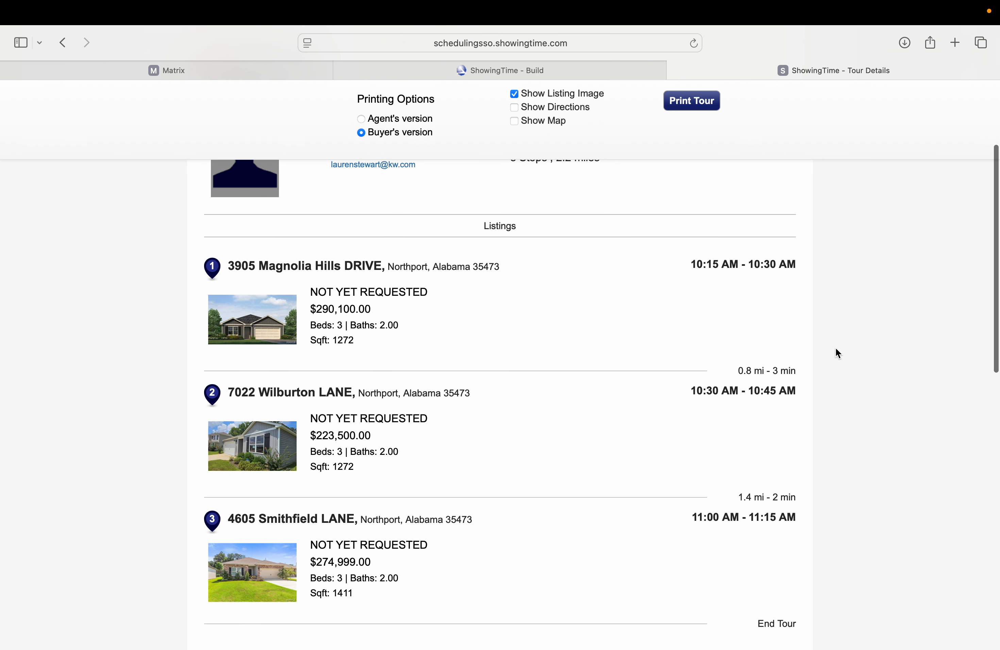
Include directions without the map, print the tour, and close the Tour Details tab.
click(516, 122)
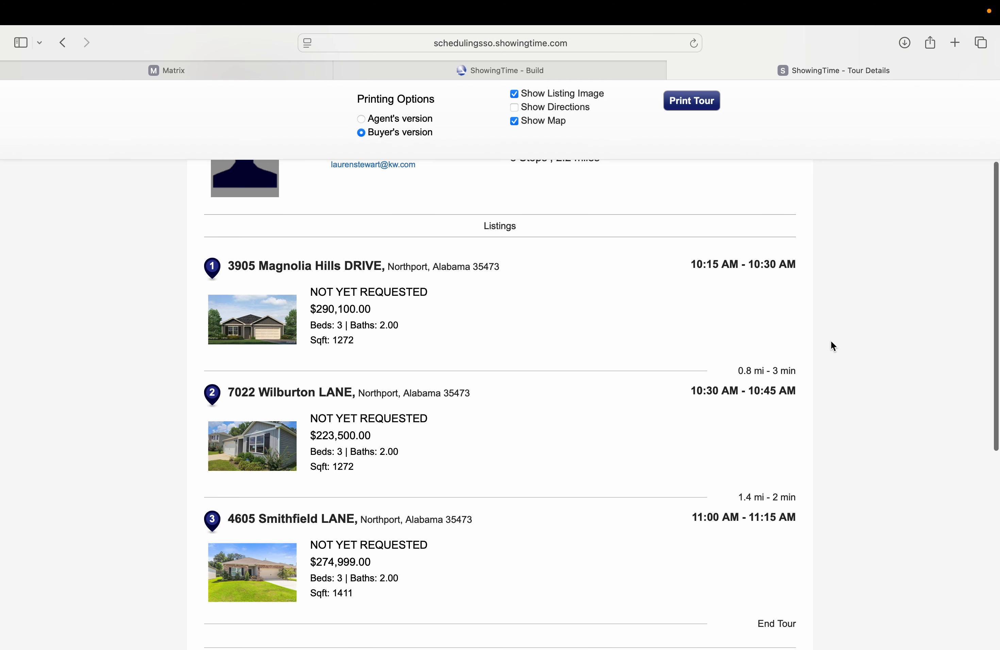
scroll(832, 342, down, 10)
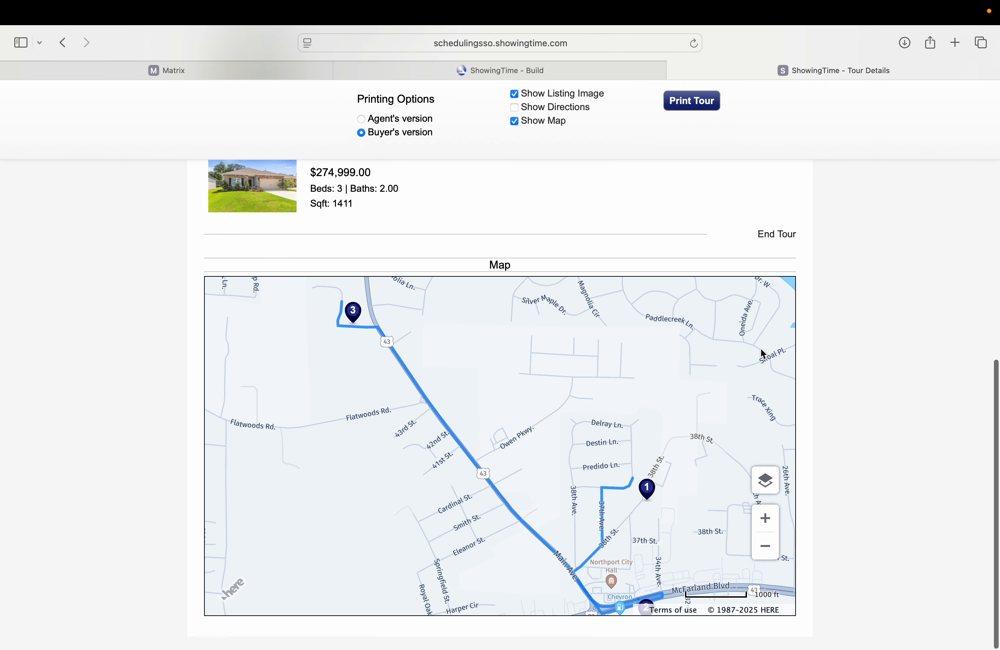
click(515, 122)
click(514, 107)
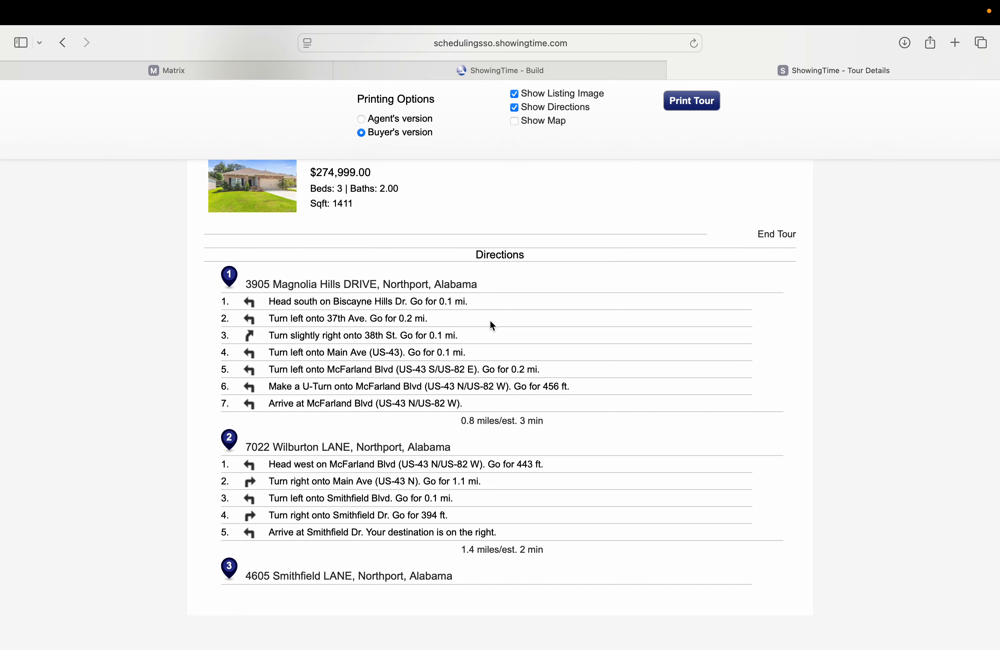
click(704, 105)
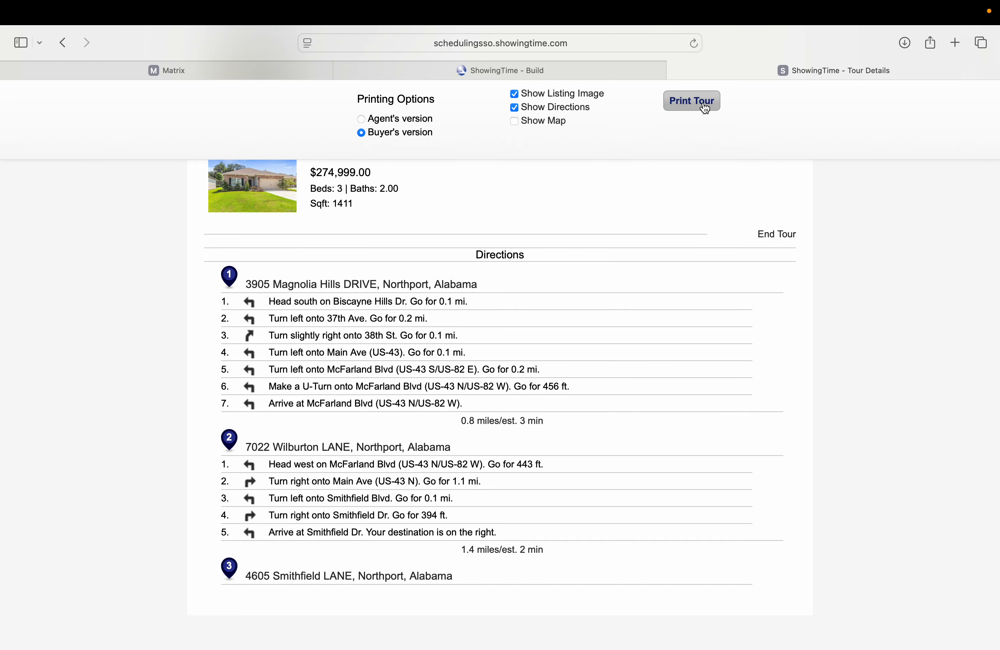
scroll(765, 184, up, 15)
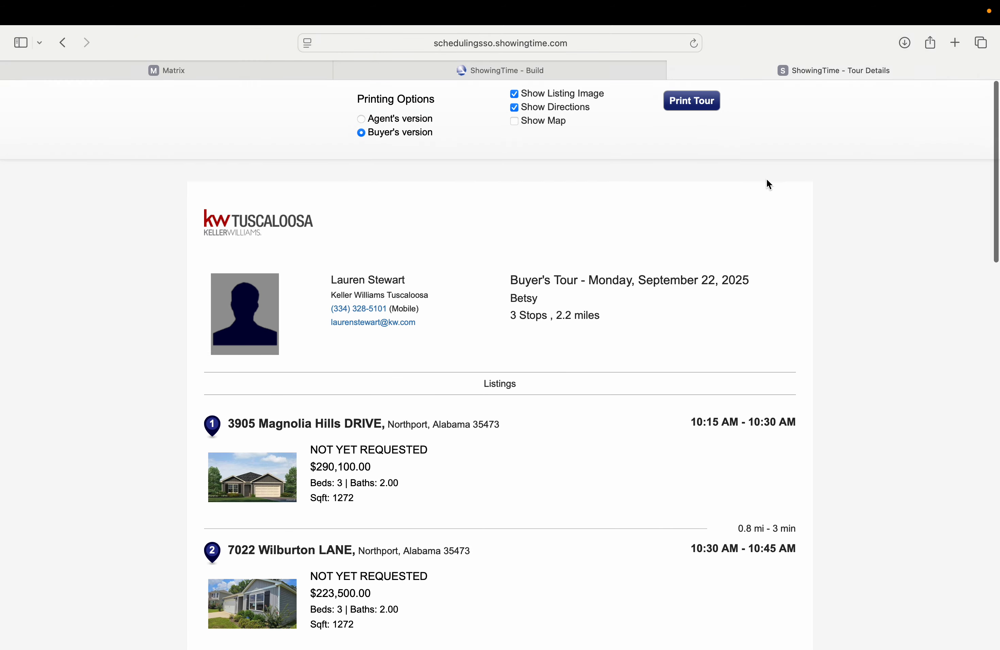
click(675, 70)
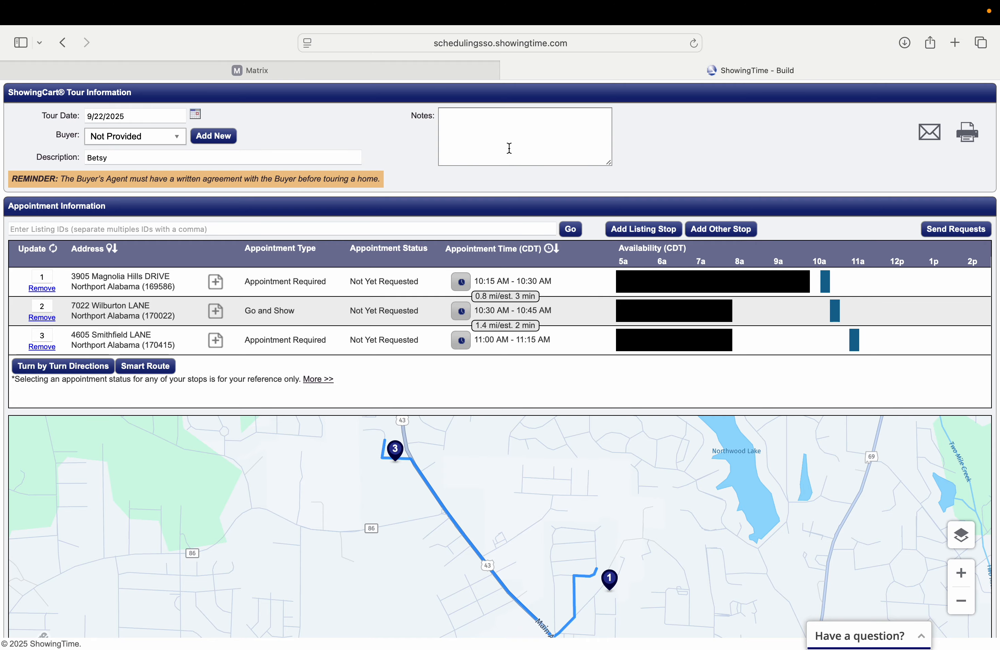
Close ShowingTime and switch the cart display to Client Full.
click(509, 71)
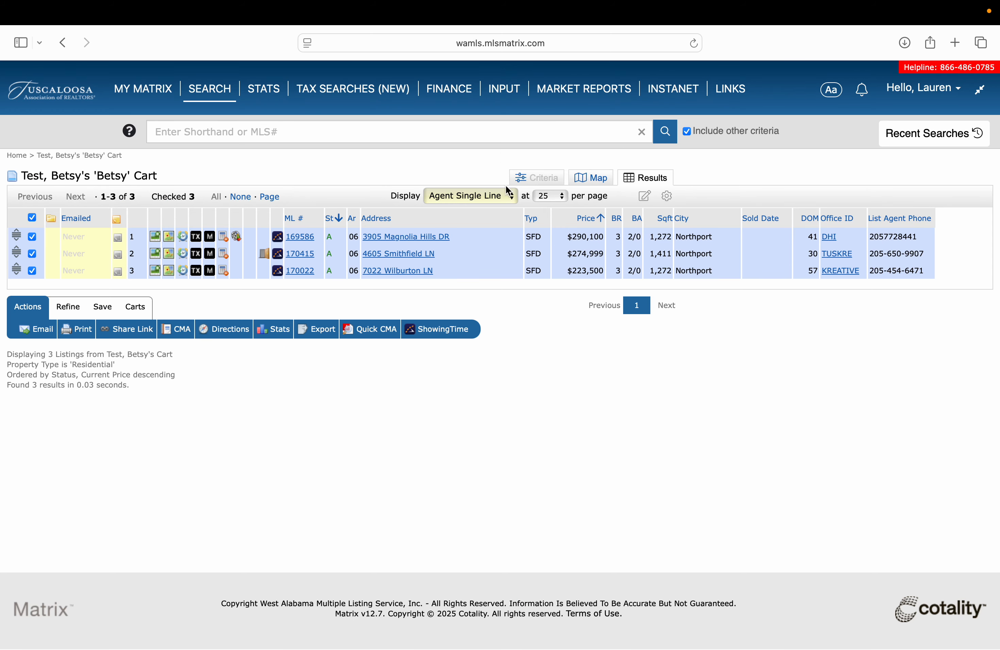
click(503, 199)
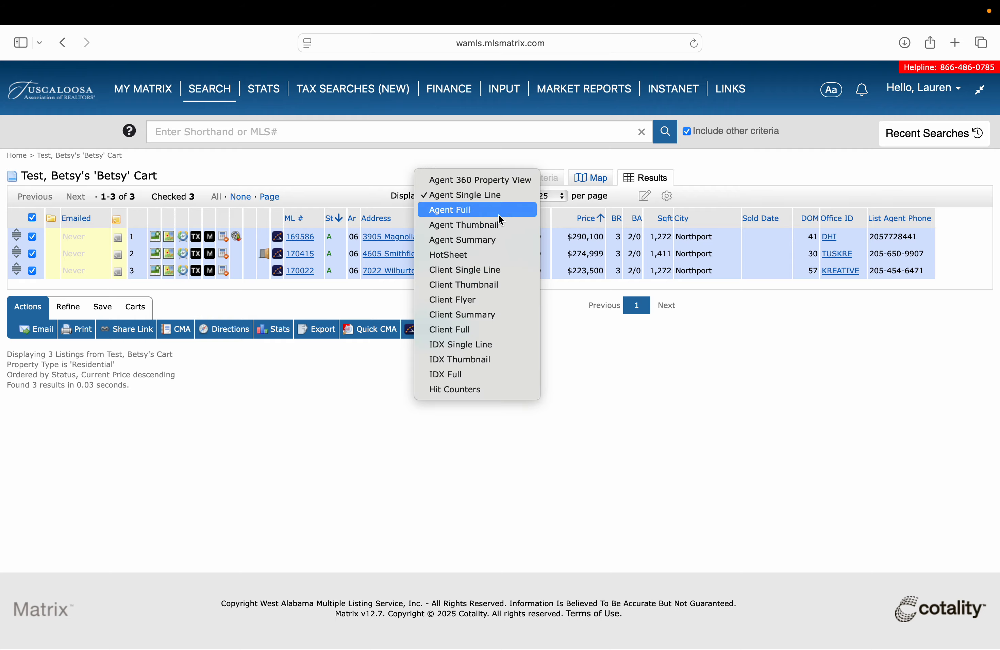
click(482, 334)
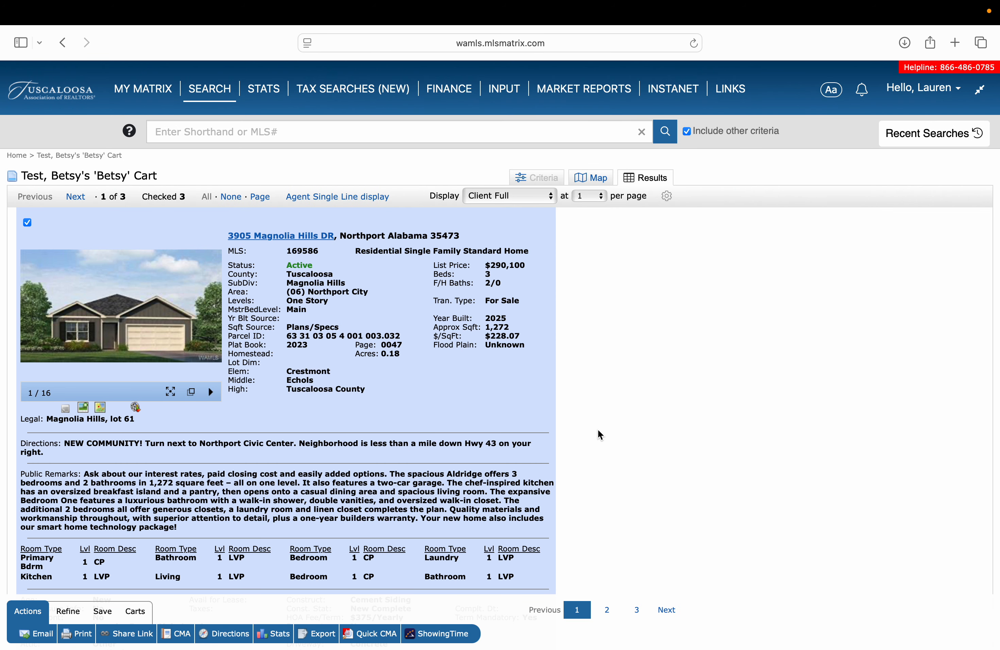
scroll(598, 428, down, 10)
scroll(597, 429, up, 10)
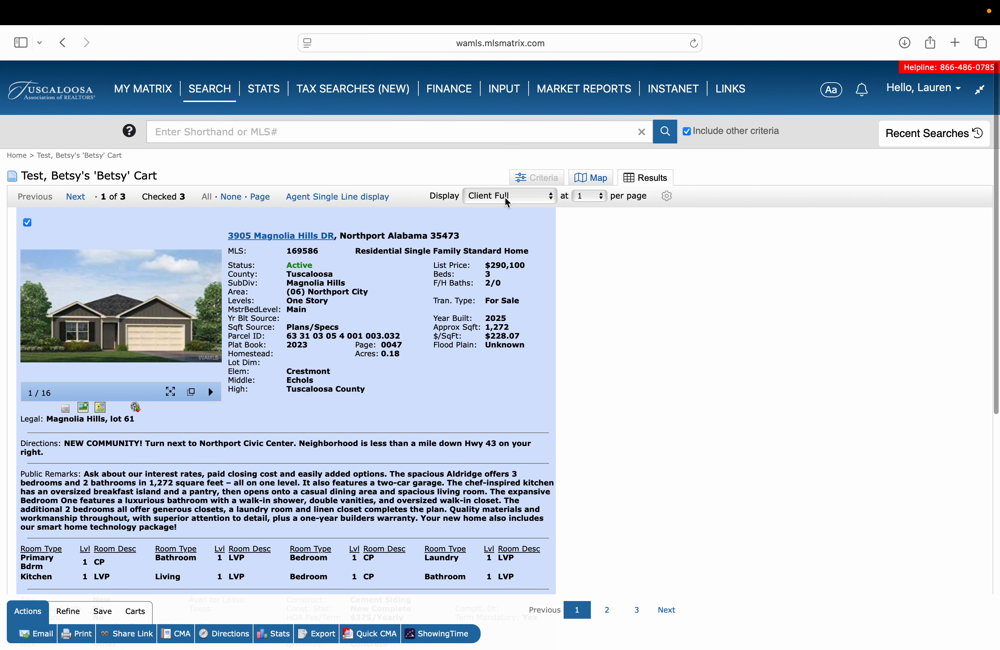
Change the cart display to Agent Full and review the listings.
click(508, 197)
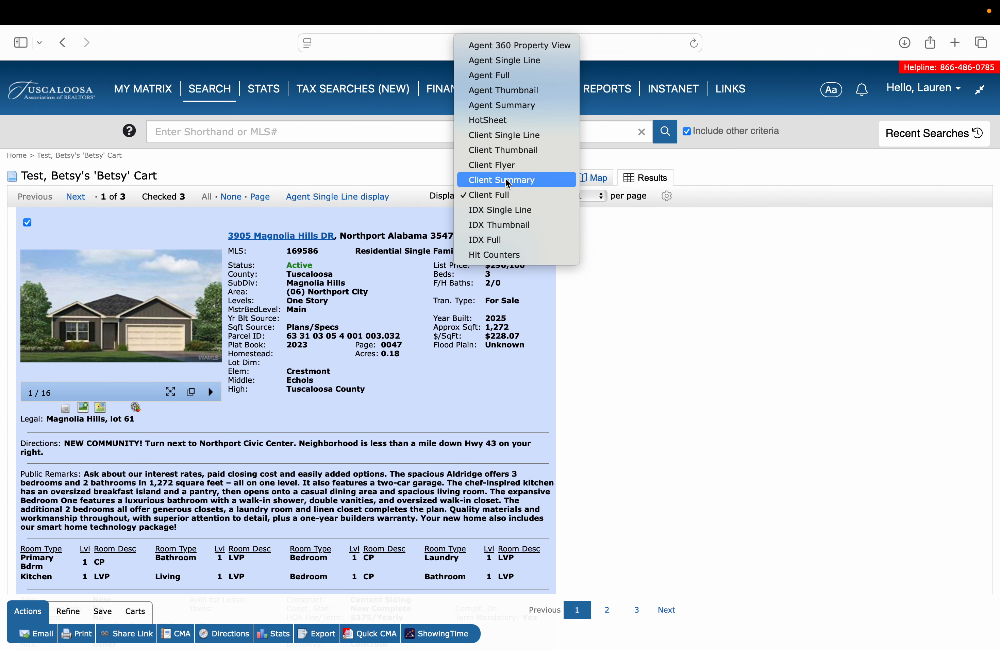
click(502, 75)
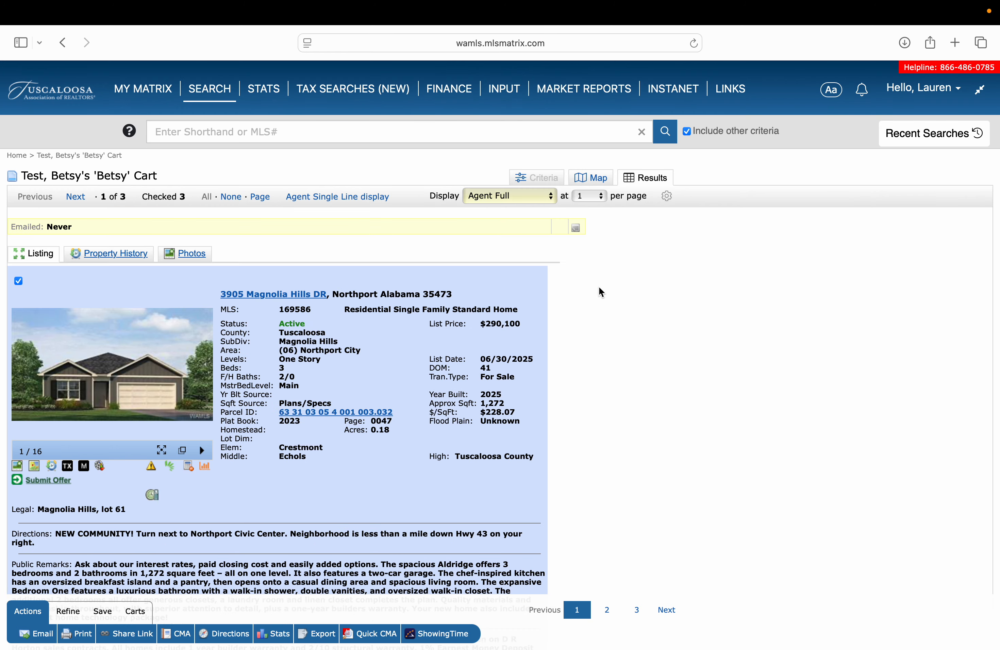
scroll(623, 359, down, 8)
scroll(624, 363, down, 3)
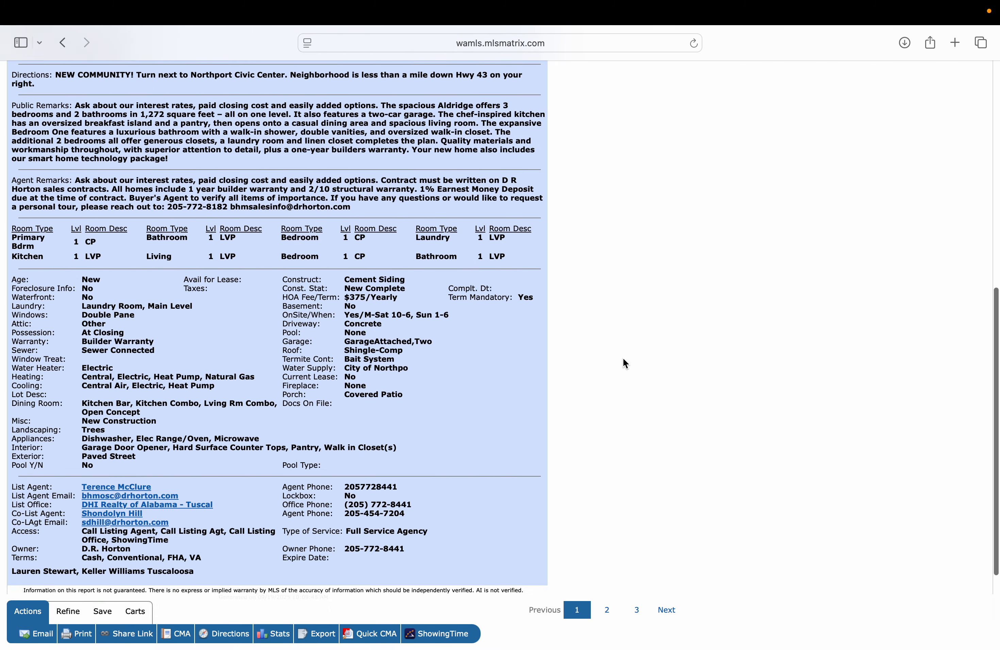
scroll(624, 363, up, 6)
scroll(622, 357, up, 6)
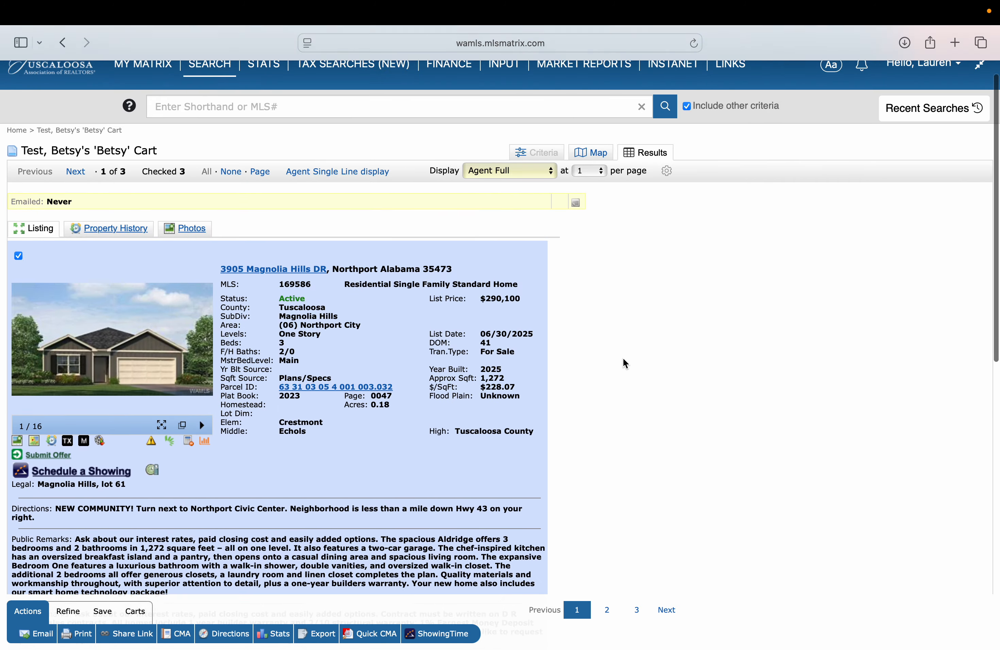
click(575, 631)
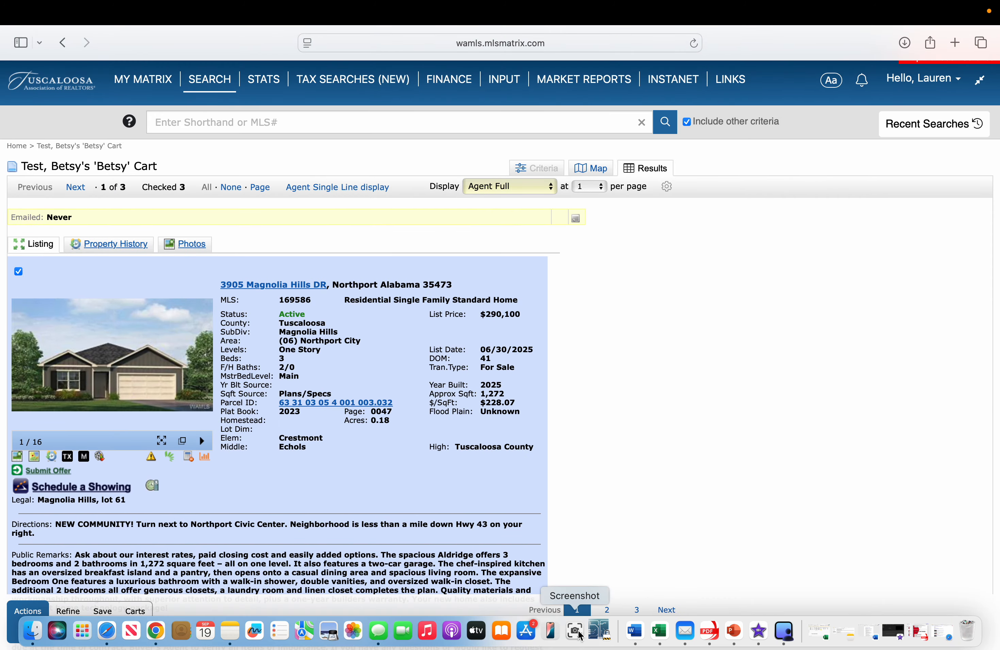